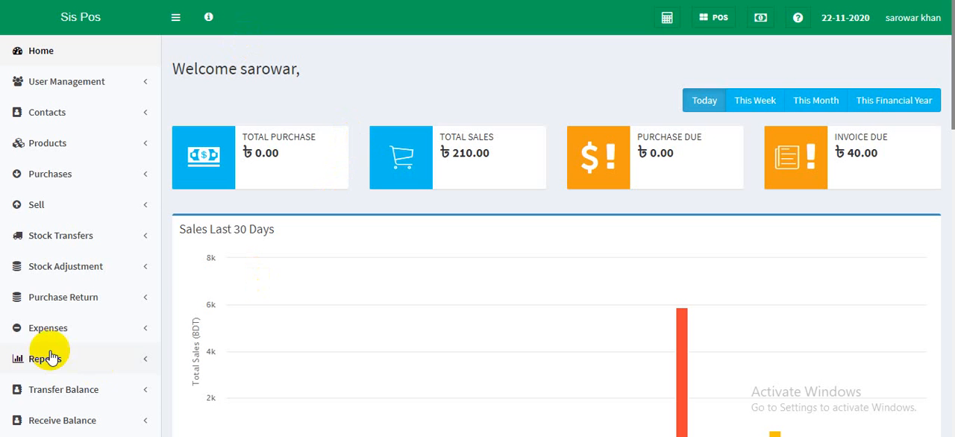
scroll(358, 314, down, 2)
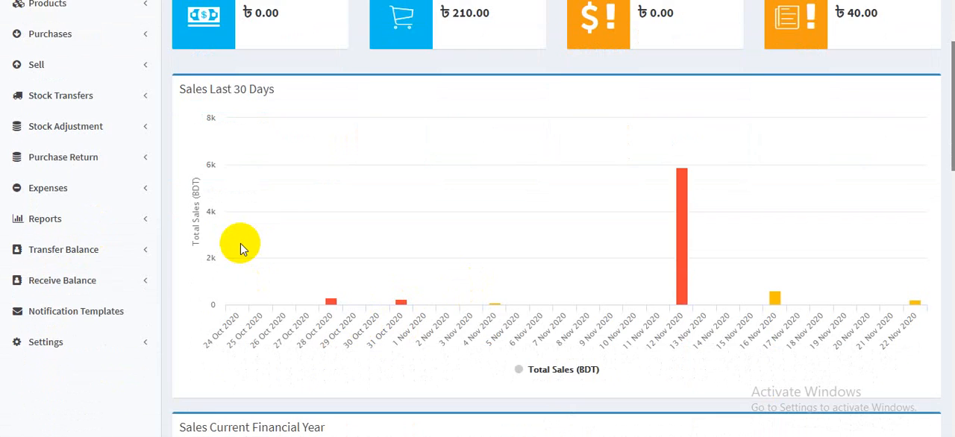
scroll(240, 244, up, 2)
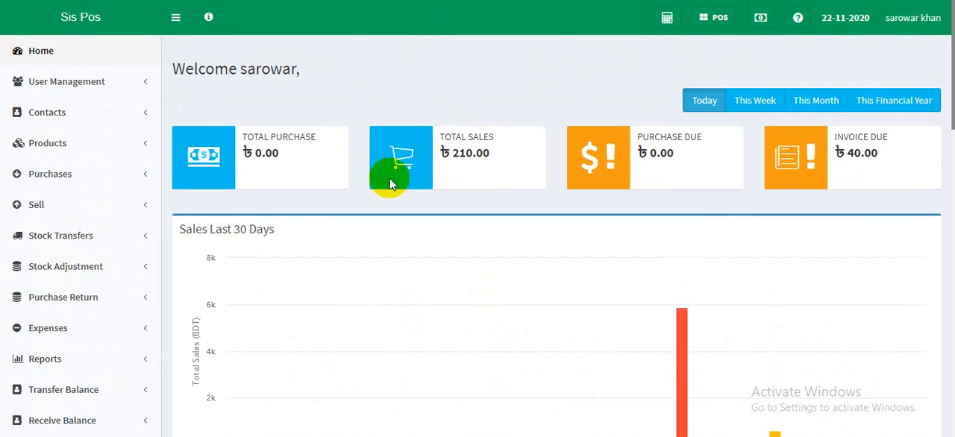
- Open the Add Stock Transfer page in a new browser tab and switch to it
click(86, 239)
right_click(80, 288)
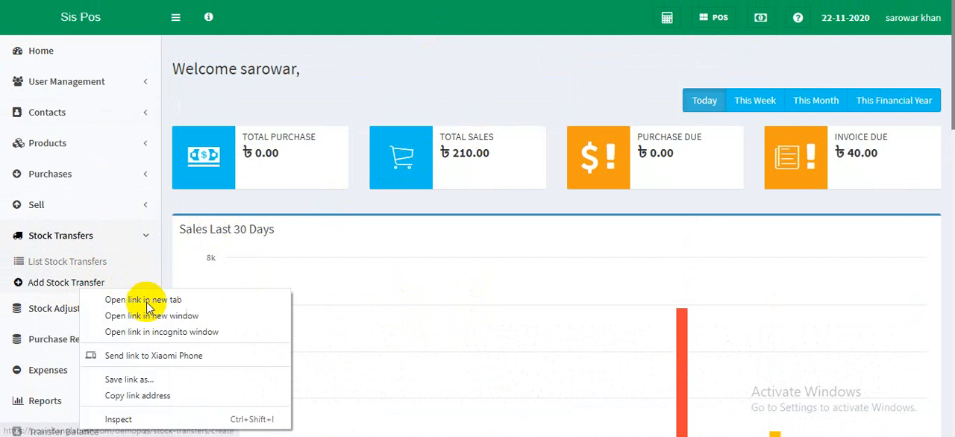
click(148, 300)
click(321, 1)
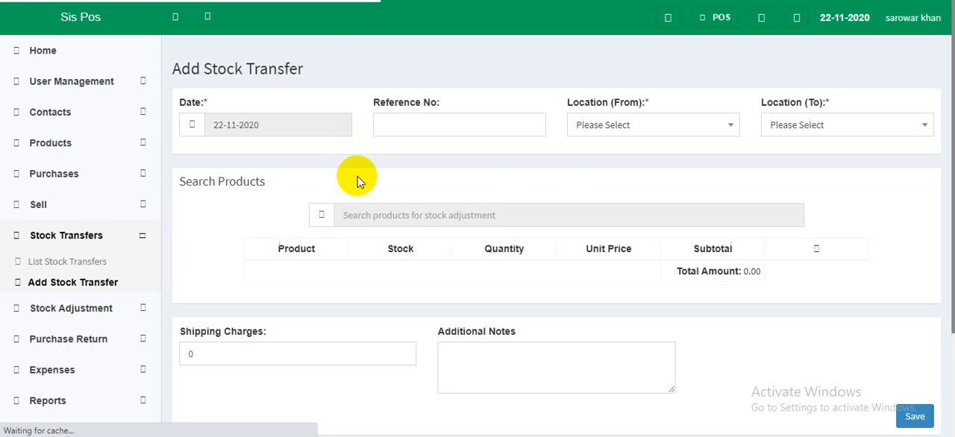
- Check which source and destination locations the stock transfer form offers
click(609, 123)
click(859, 125)
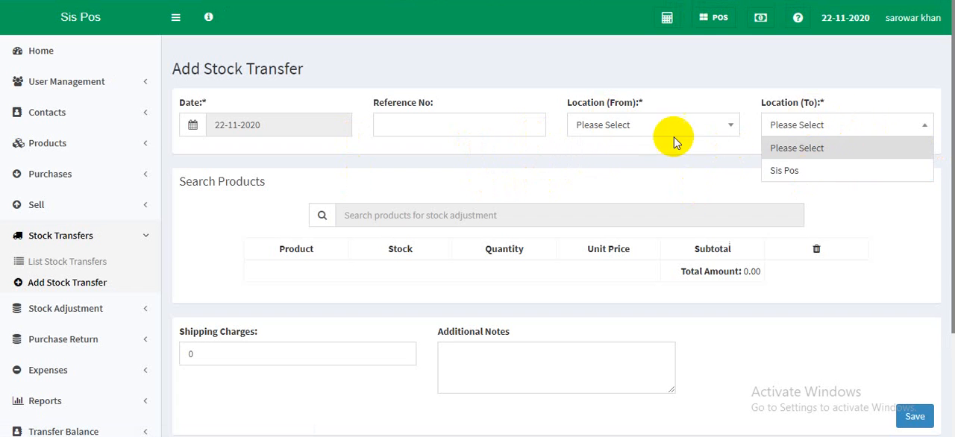
click(582, 182)
- Open the Business Locations settings page in a new browser tab and switch to it
scroll(4, 401, down, 2)
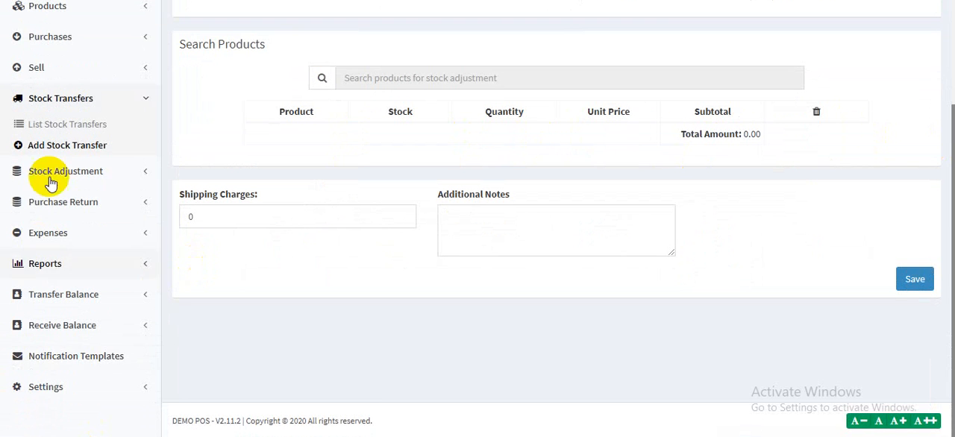
click(65, 387)
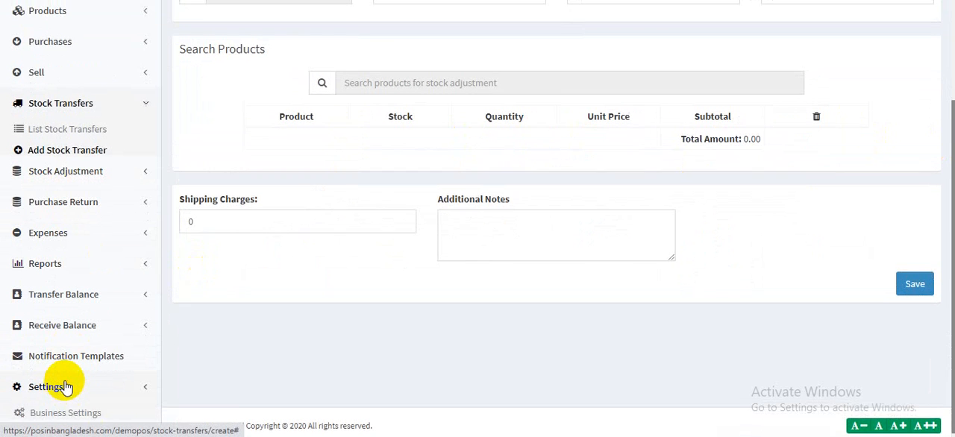
scroll(87, 335, down, 2)
right_click(57, 295)
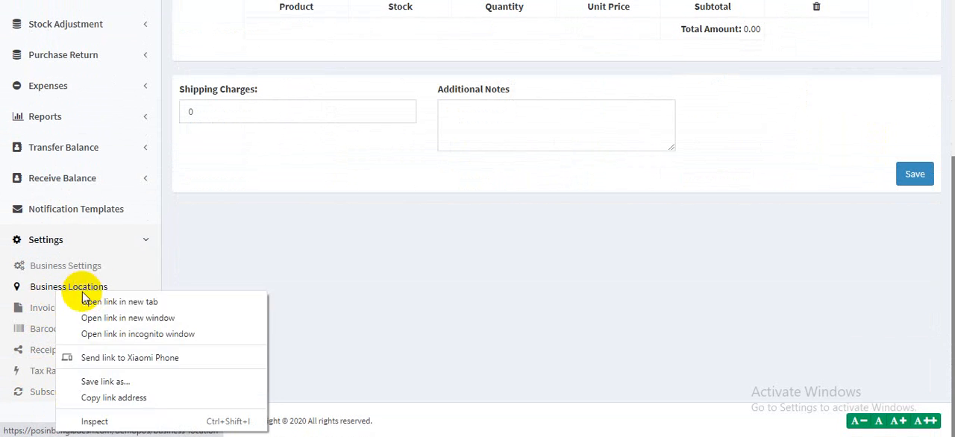
click(92, 300)
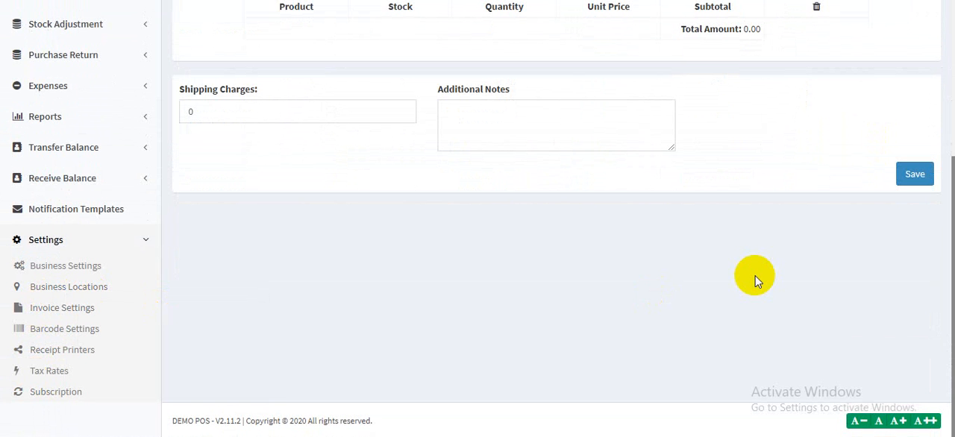
click(281, 0)
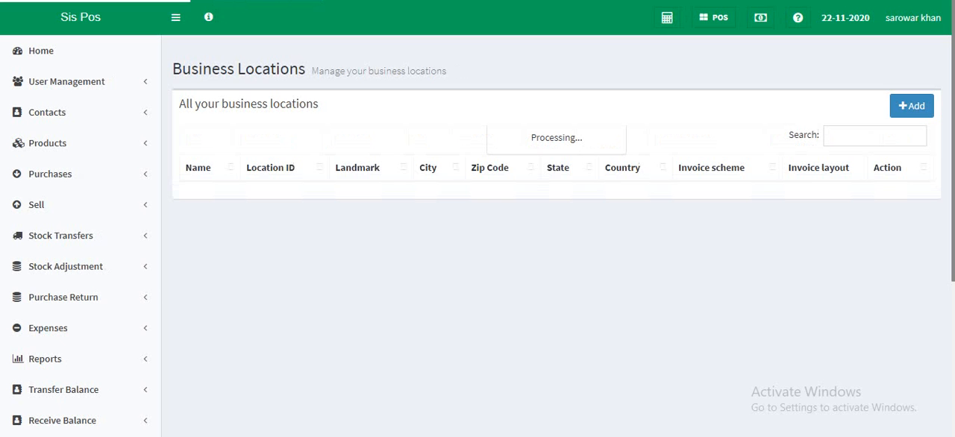
- Start a new business location with the name "Other sis" and the location ID "sis123"
click(917, 110)
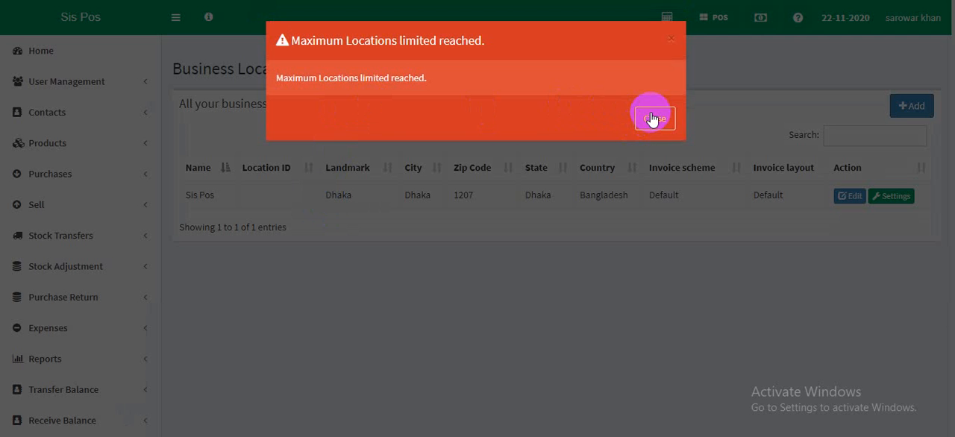
click(652, 119)
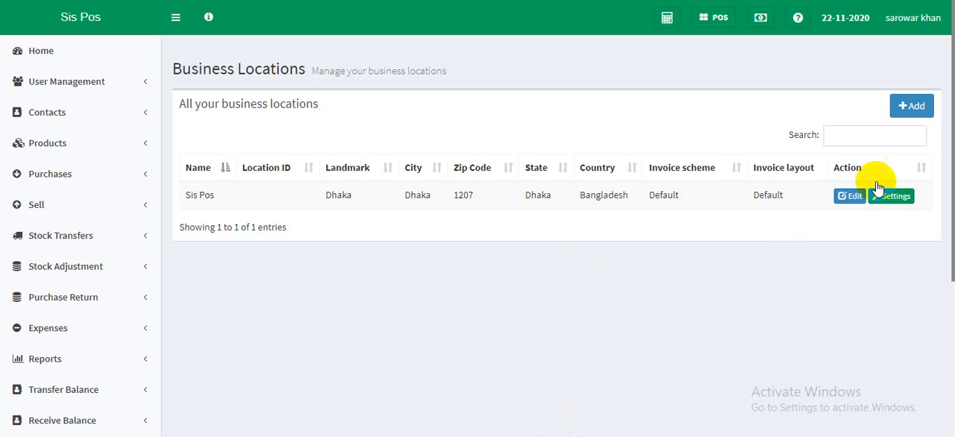
click(922, 109)
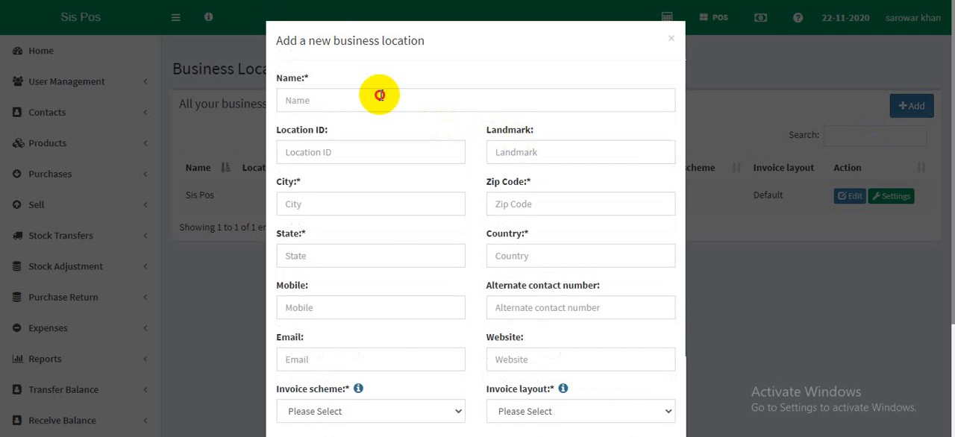
click(381, 96)
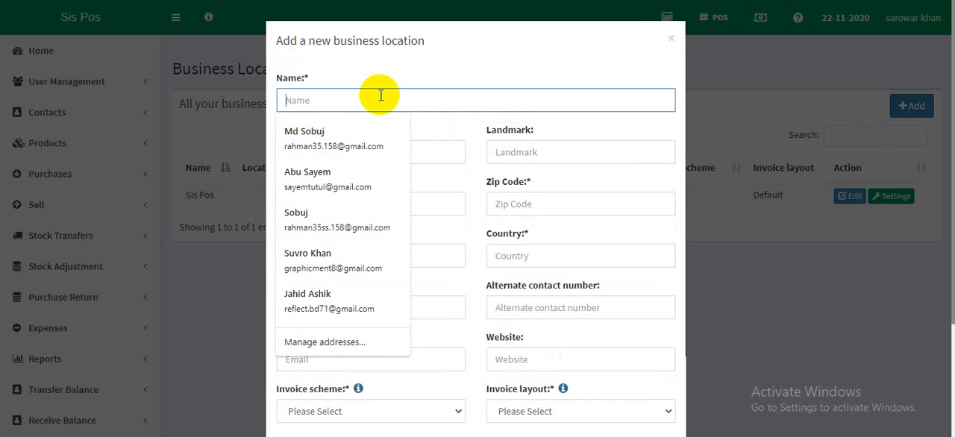
text(Other sis)
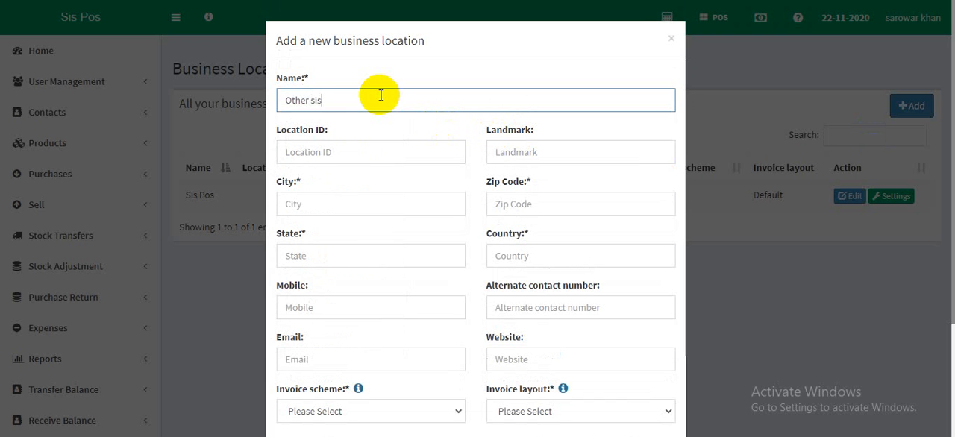
click(380, 150)
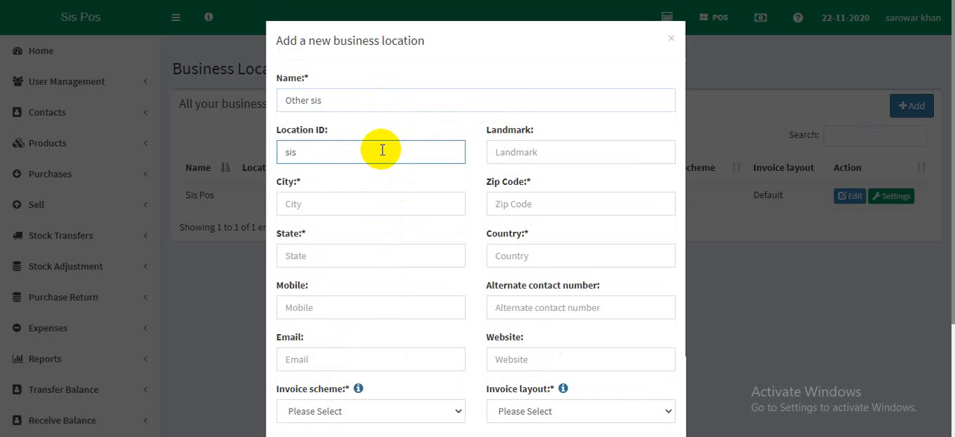
- Fill in the new location's landmark, city and state as Dhaka, zip code 1207 and country Bangladesh
click(530, 151)
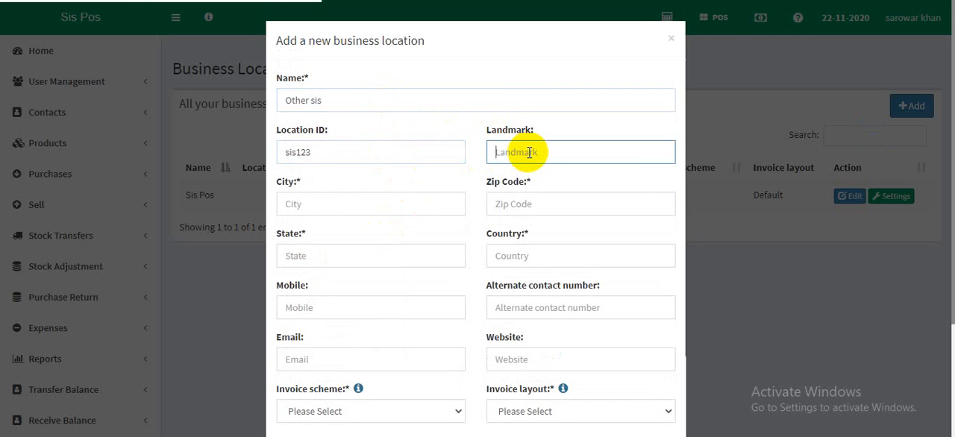
text(Dhaka)
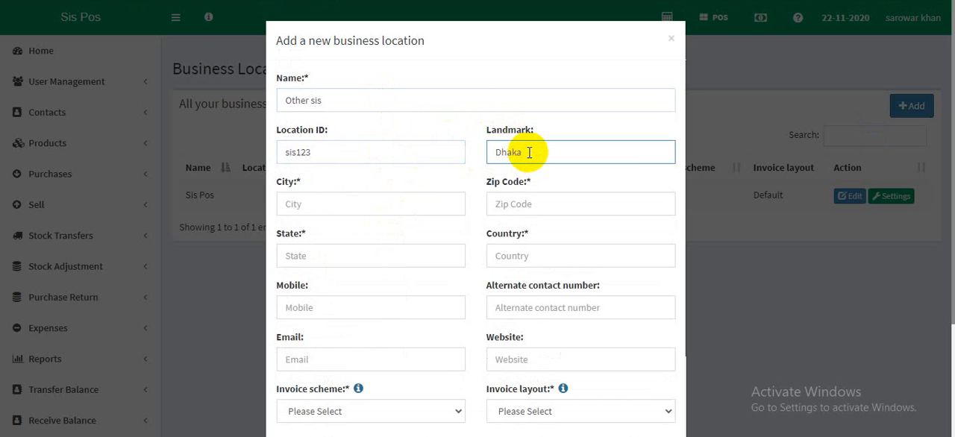
drag(529, 152, 447, 153)
key(ctrl+c)
click(369, 208)
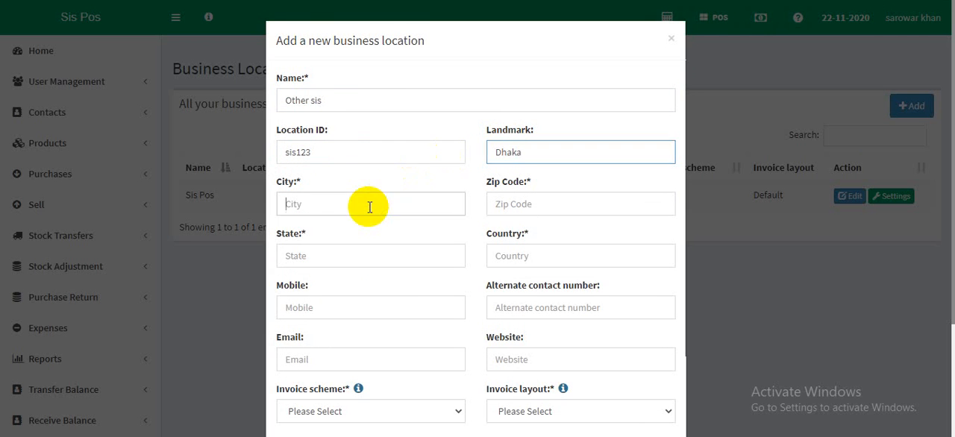
key(ctrl+v)
click(555, 204)
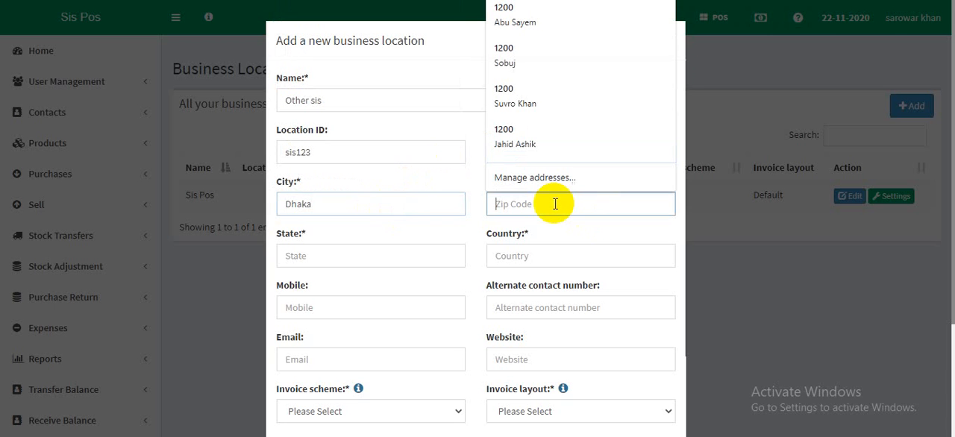
text(1207)
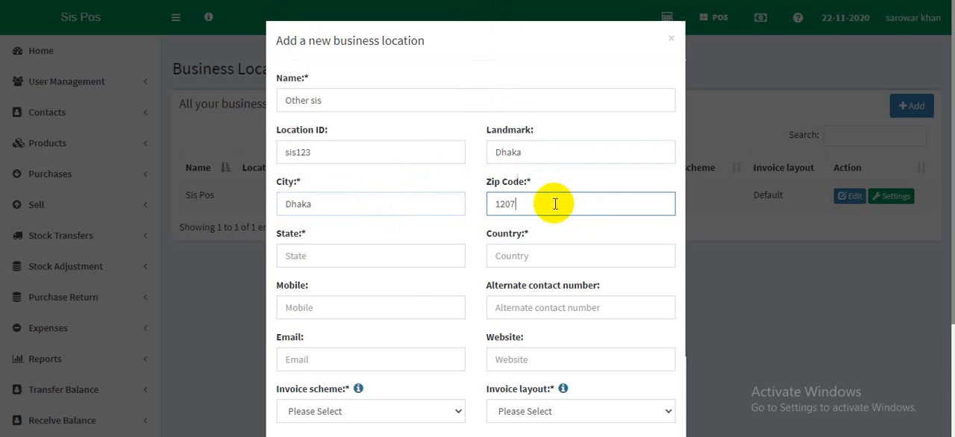
click(371, 258)
key(ctrl+v)
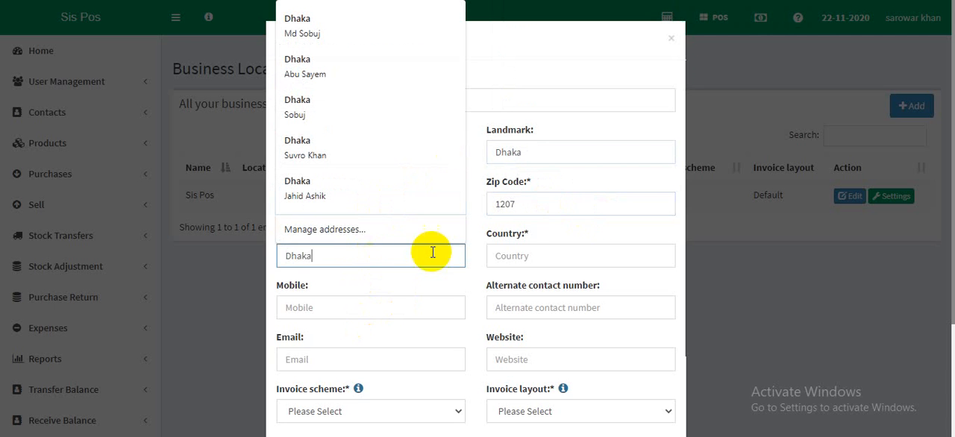
click(517, 254)
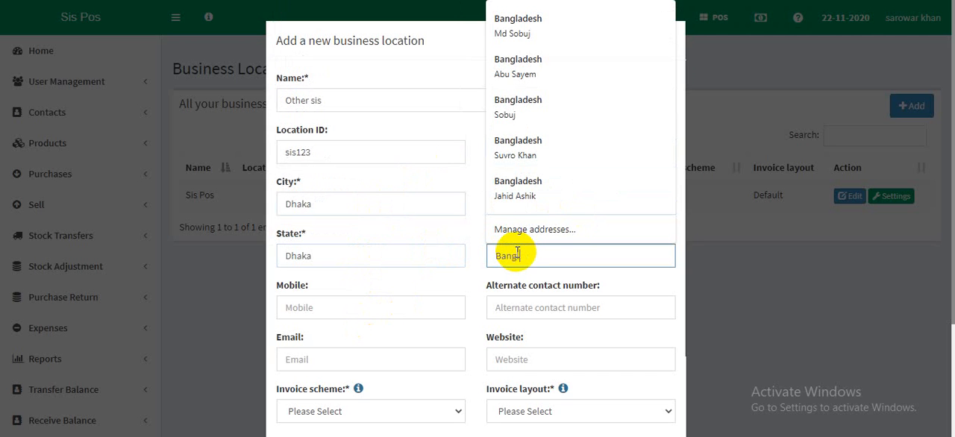
- Enter the mobile number for the new business location
click(349, 311)
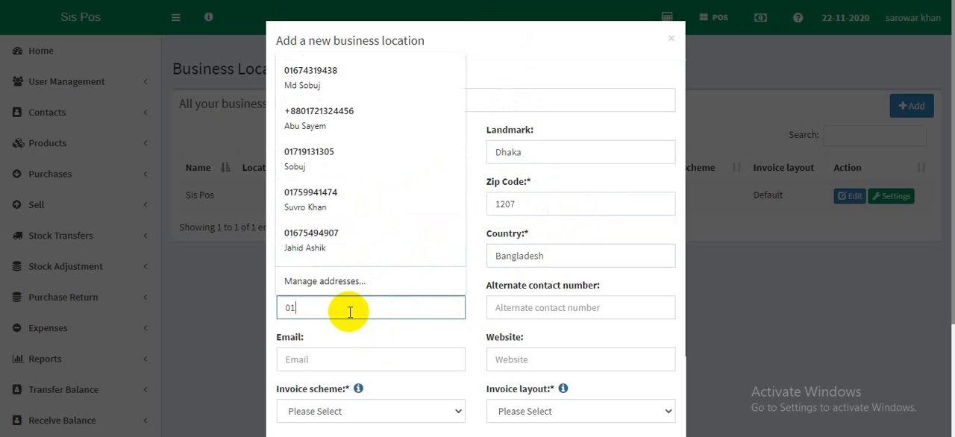
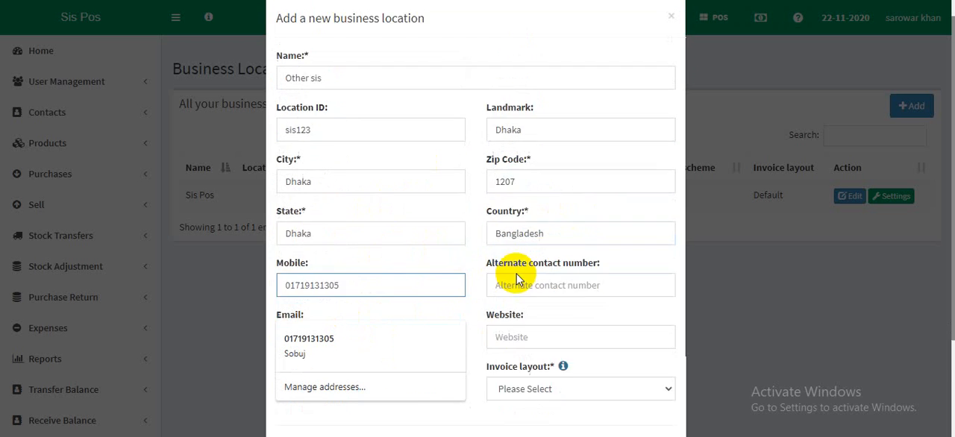
- Assign the non-default invoice scheme and the Default invoice layout to the new location, and save it
scroll(455, 278, down, 1)
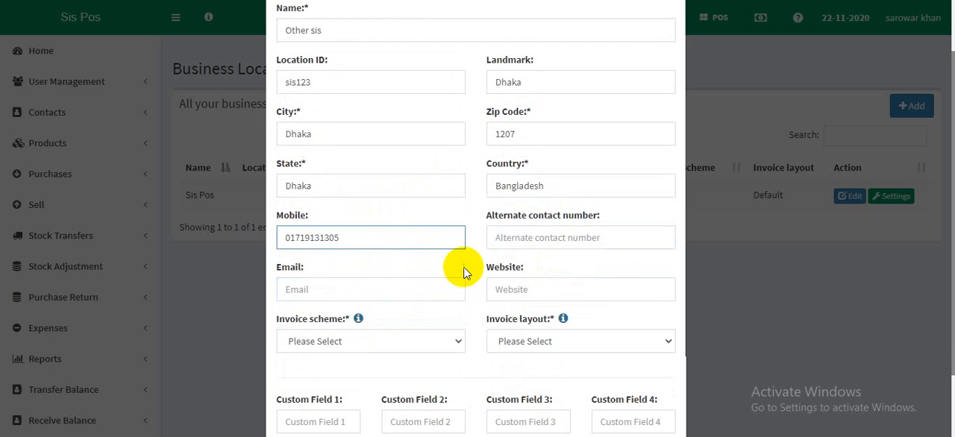
click(397, 342)
click(351, 383)
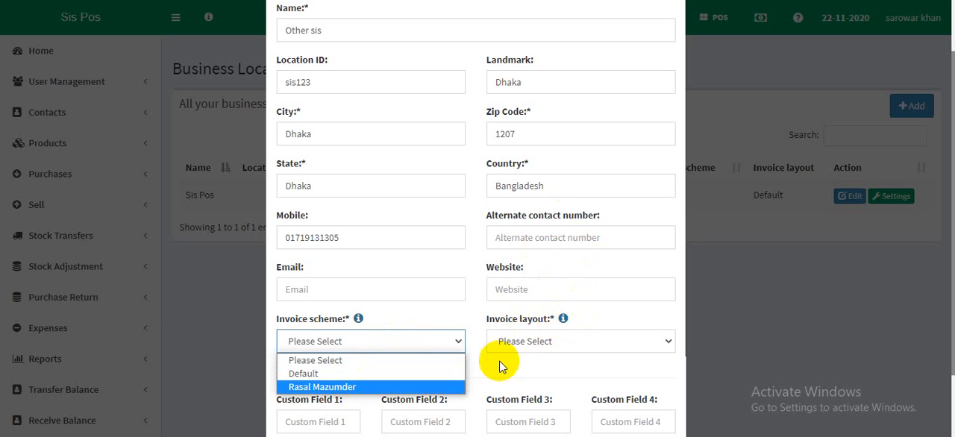
click(541, 345)
click(508, 374)
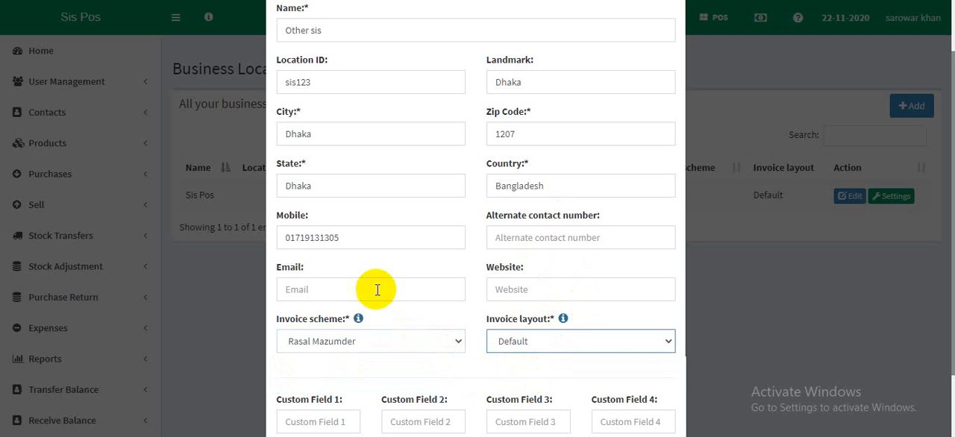
scroll(390, 304, down, 2)
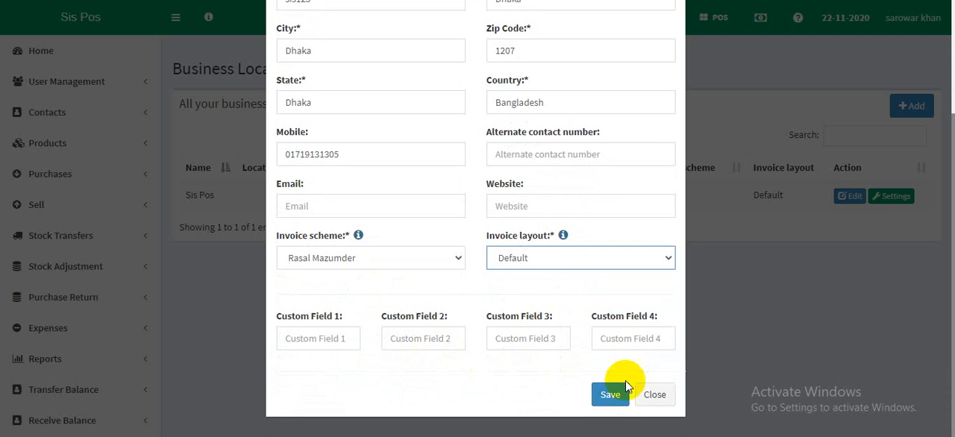
click(612, 394)
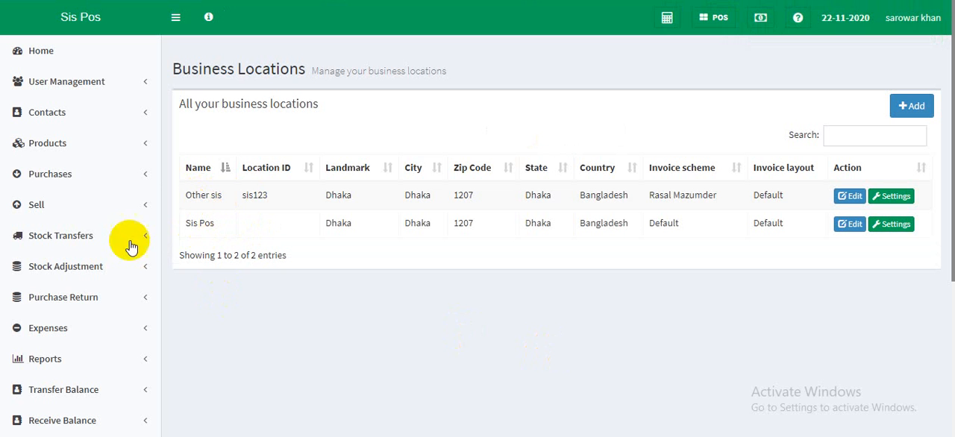
- Return to a refreshed Add Stock Transfer form and set the transfer from Sis Pos to Other sis
click(78, 237)
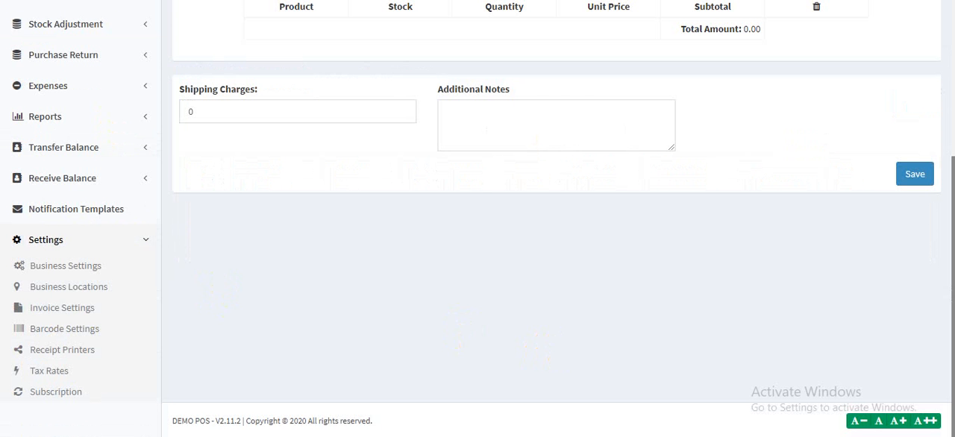
scroll(527, 219, up, 4)
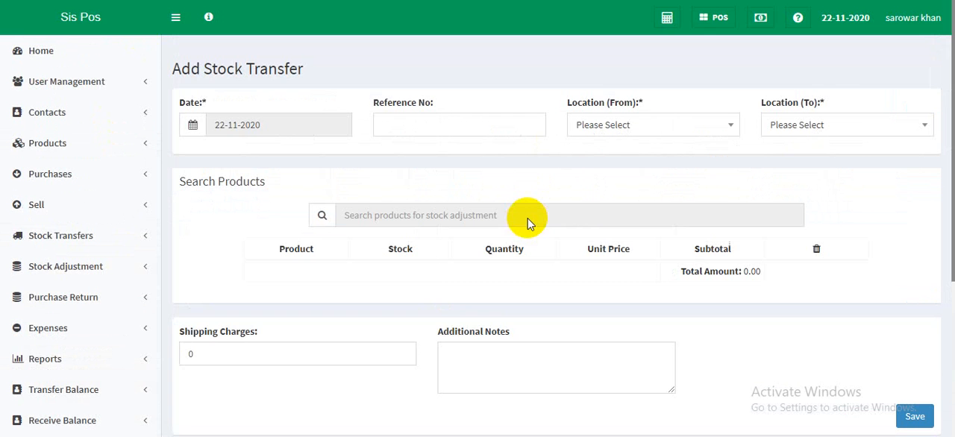
click(613, 124)
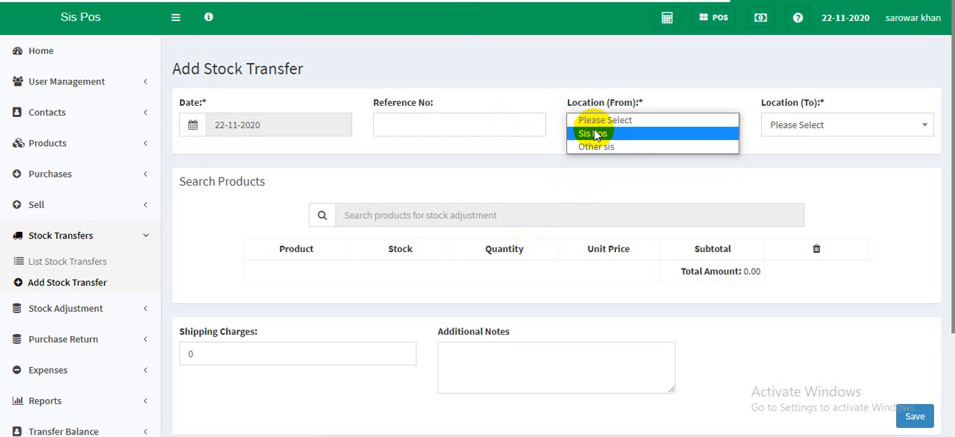
click(586, 133)
click(788, 127)
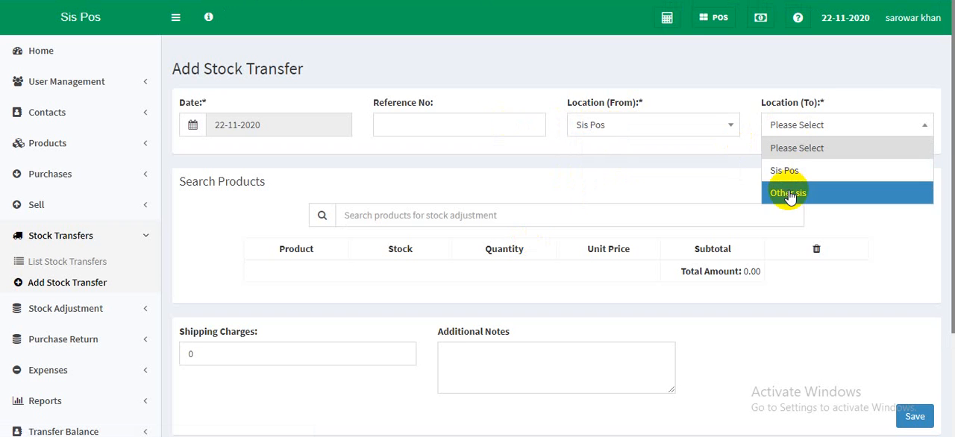
click(790, 194)
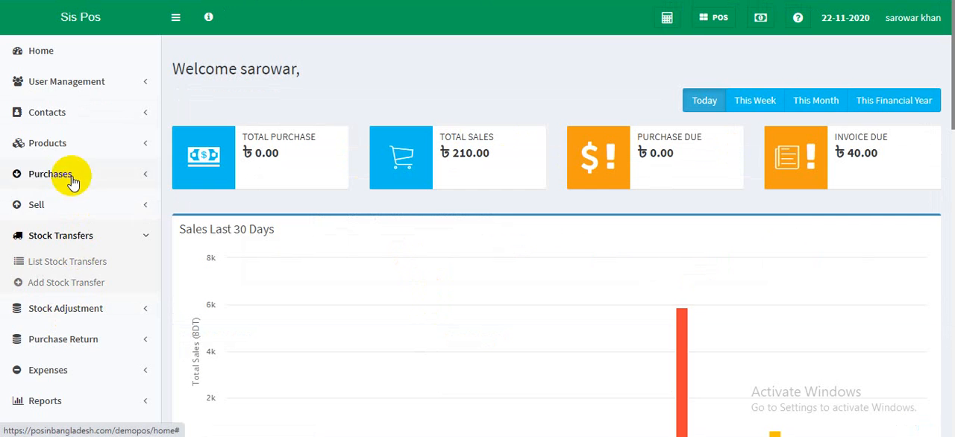
- Copy the SKU 0024 of 7UP 400 ML from the product list and use it to add that product to the stock transfer
click(64, 143)
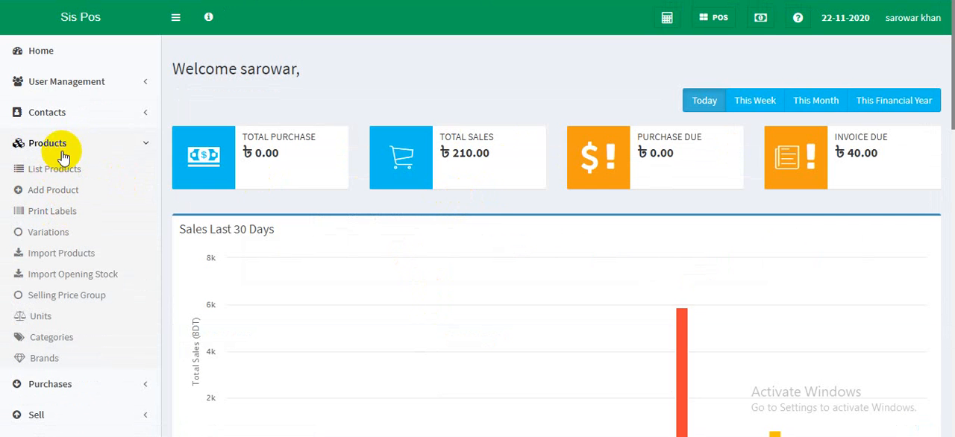
click(51, 168)
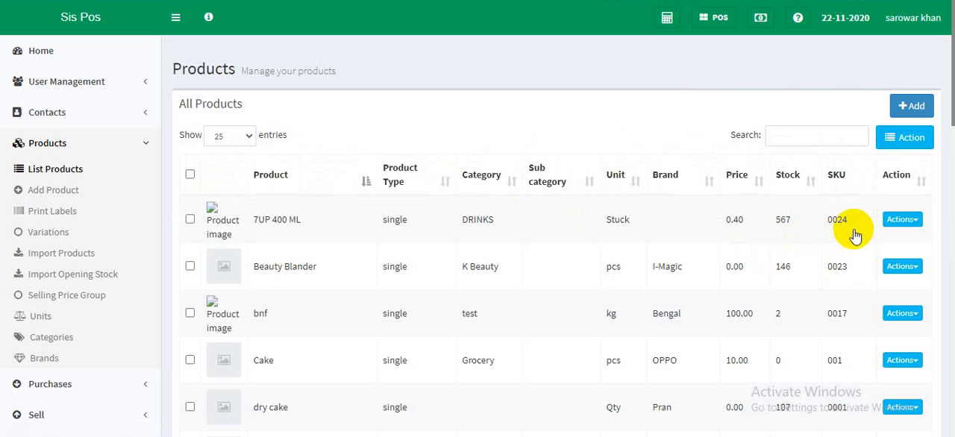
drag(849, 225, 828, 227)
key(ctrl+c)
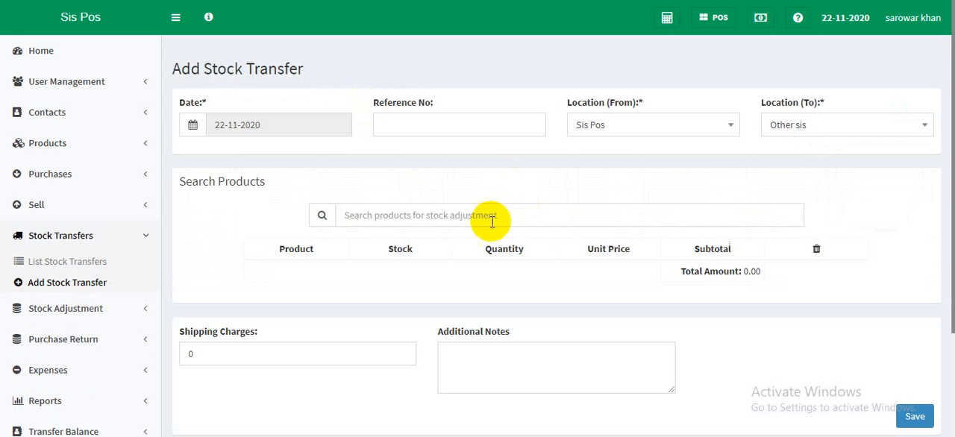
click(492, 216)
key(ctrl+v)
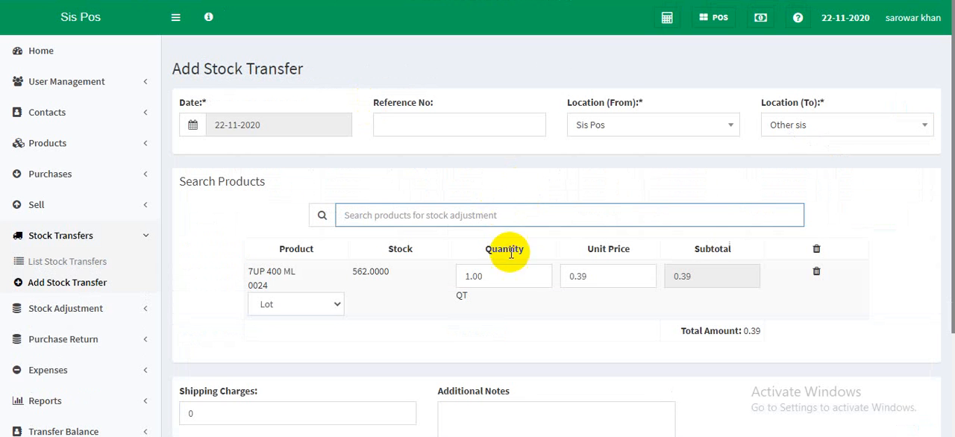
- Enter 5 as the transfer quantity of 7UP 400 ML and change it to 12
click(505, 280)
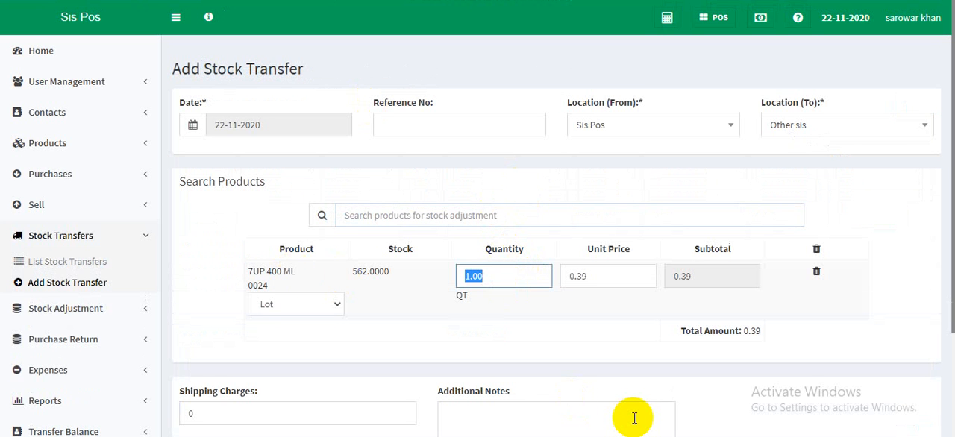
text(5)
click(512, 345)
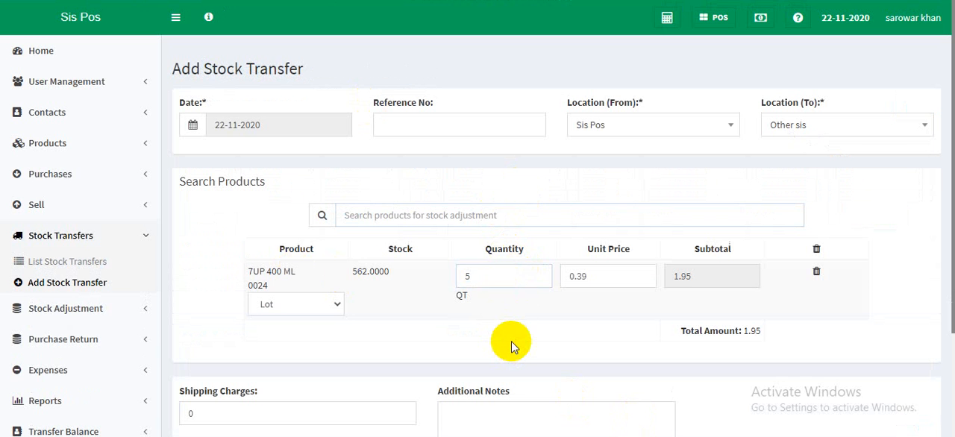
click(475, 276)
text(12)
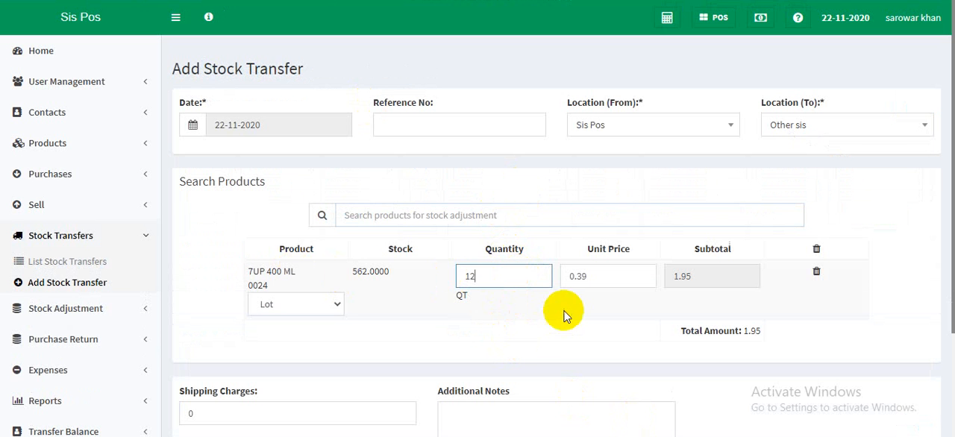
click(560, 327)
- Enter a shipping charge of 12 for the transfer and reset it to 0
scroll(560, 327, down, 3)
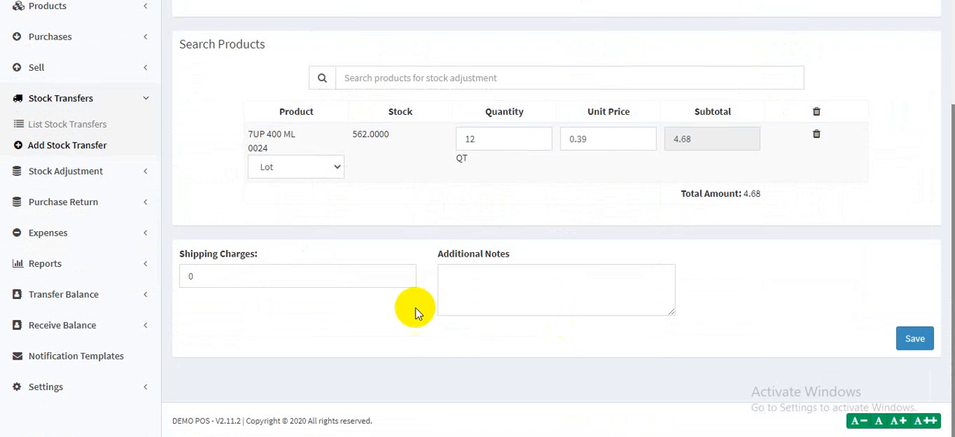
click(256, 273)
text(12)
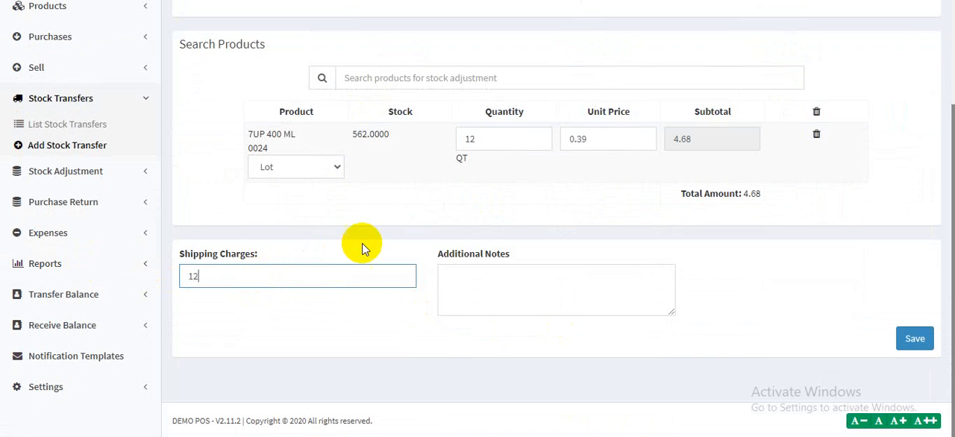
click(393, 208)
click(271, 279)
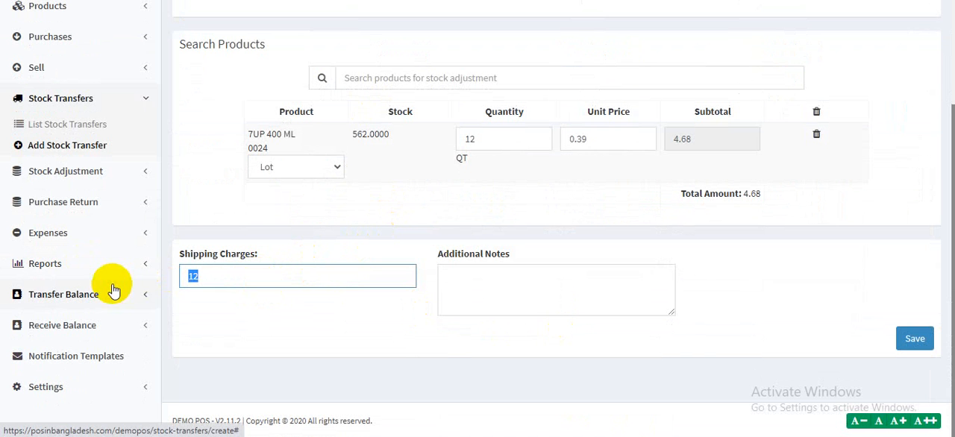
text(0)
- Leave the additional notes empty and save the stock transfer
click(557, 278)
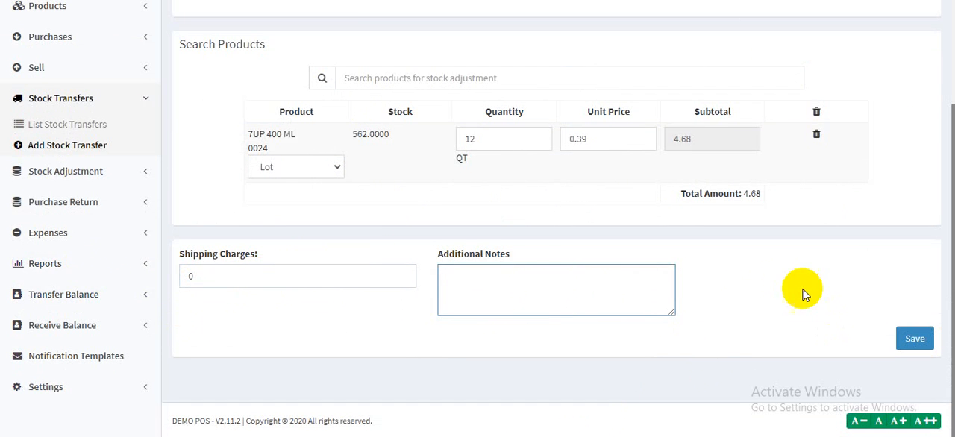
scroll(806, 292, up, 3)
scroll(802, 335, down, 3)
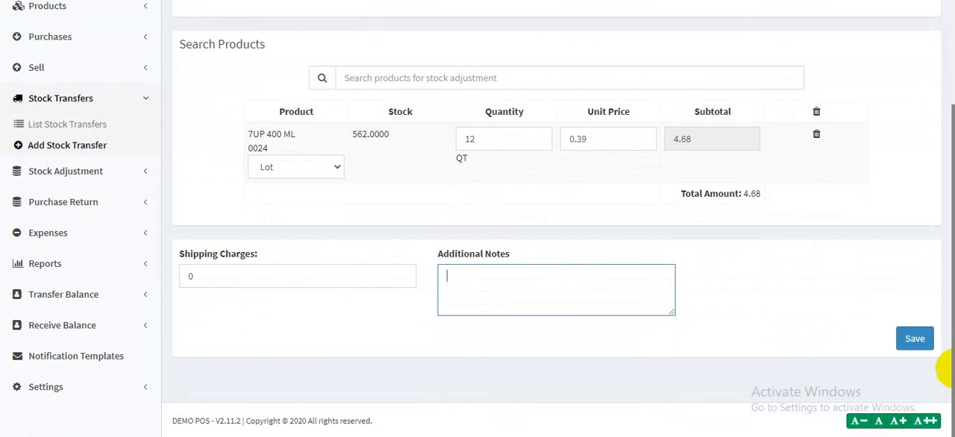
click(915, 347)
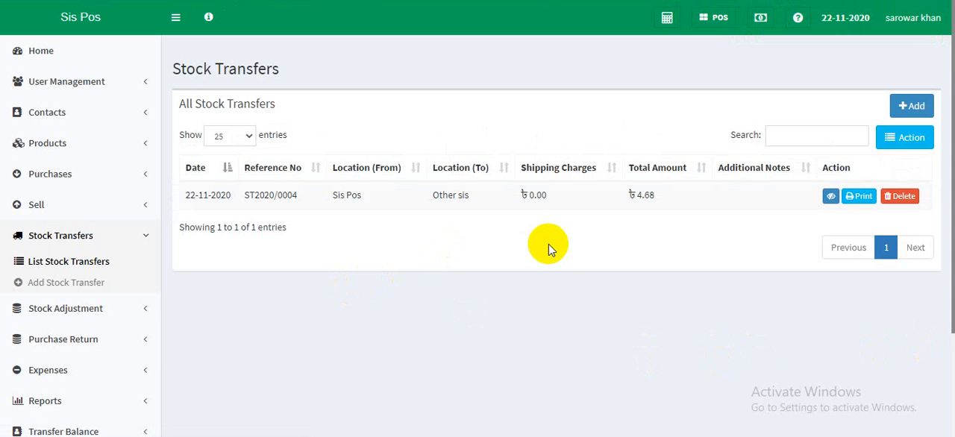
- Preview the printout of the stock transfer from Sis Pos to Other sis and close the preview without printing
click(855, 202)
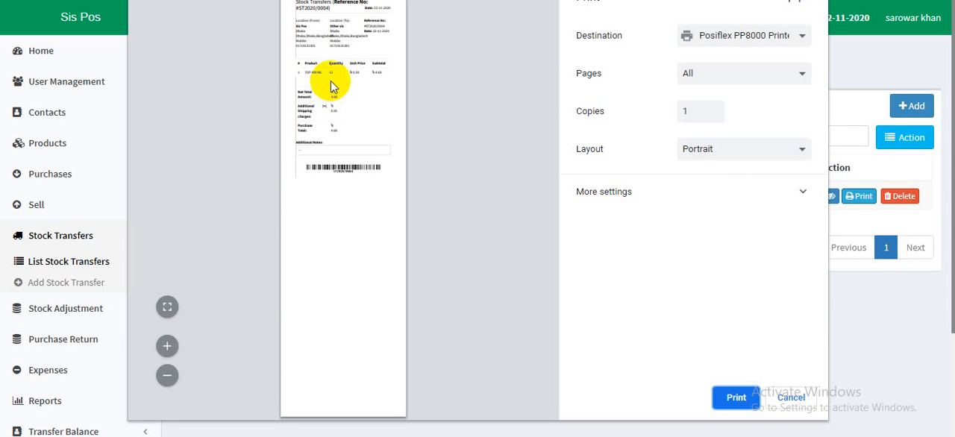
click(791, 400)
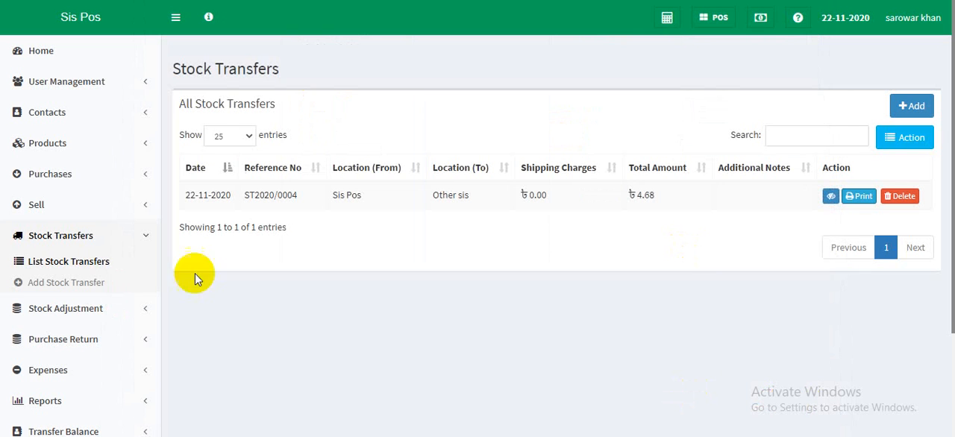
- Start a new stock transfer in the opposite direction, from Other sis to Sis Pos
click(99, 286)
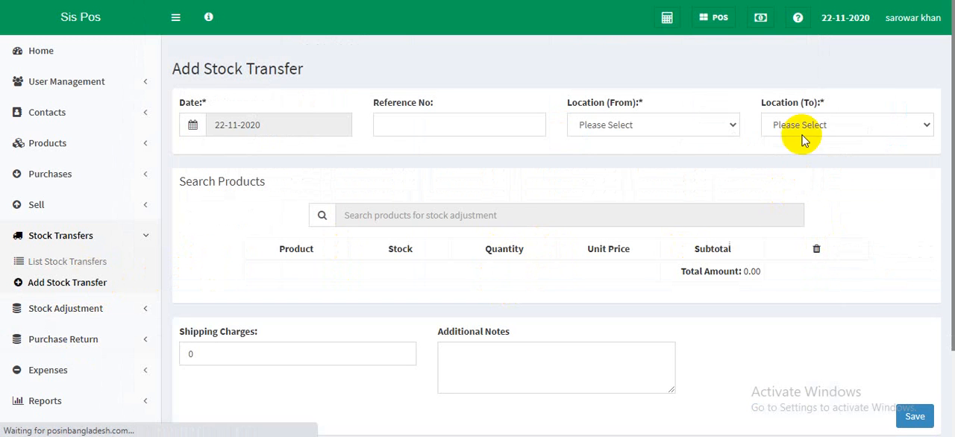
click(677, 134)
click(652, 192)
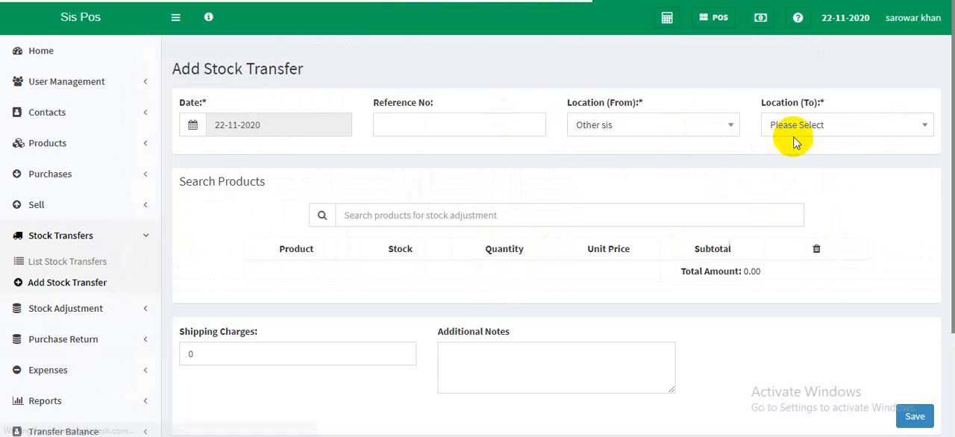
click(795, 127)
click(789, 171)
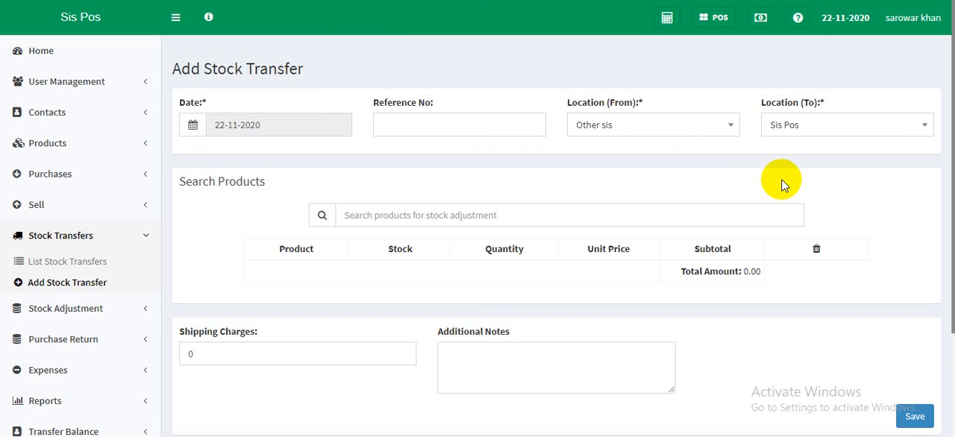
scroll(223, 269, down, 3)
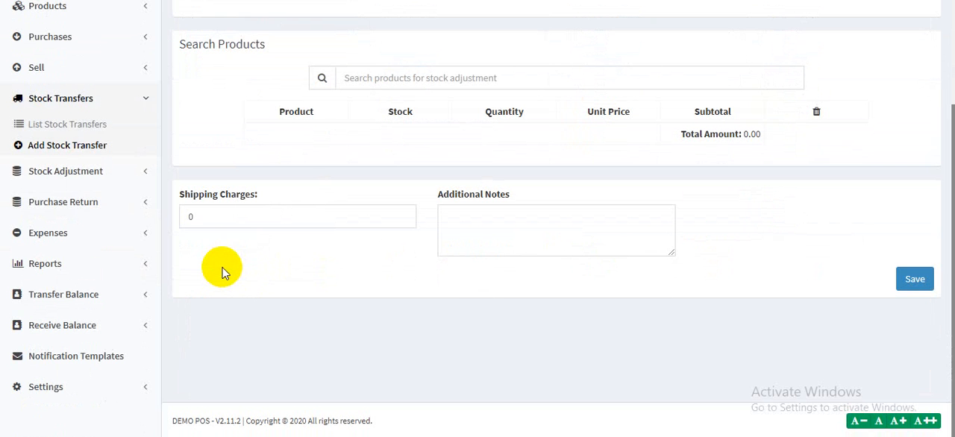
- Open the bank transactions under Transfer Balance and examine the total balance
click(138, 99)
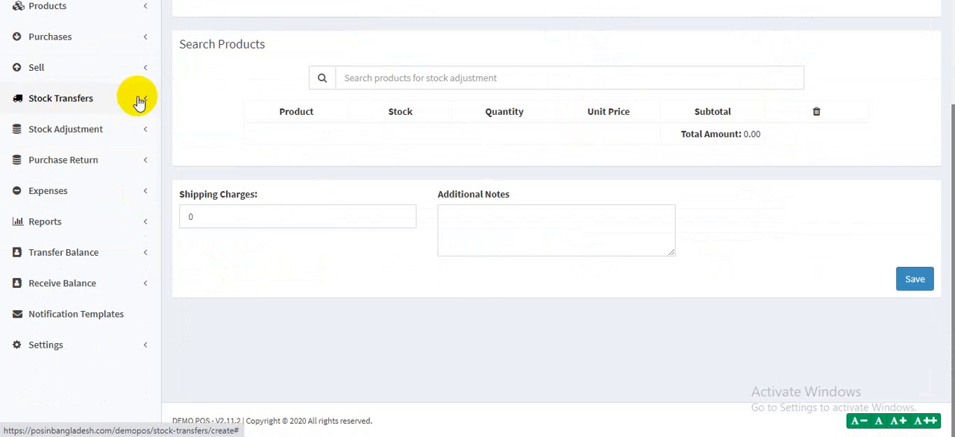
click(95, 252)
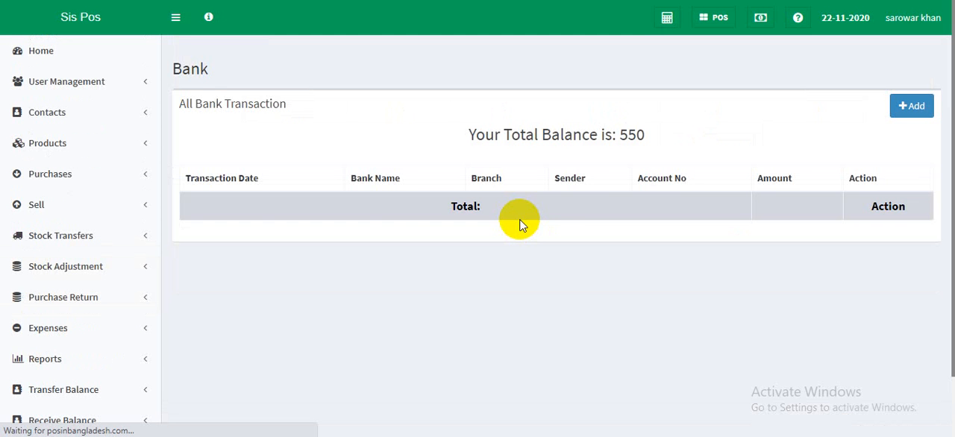
double_click(632, 138)
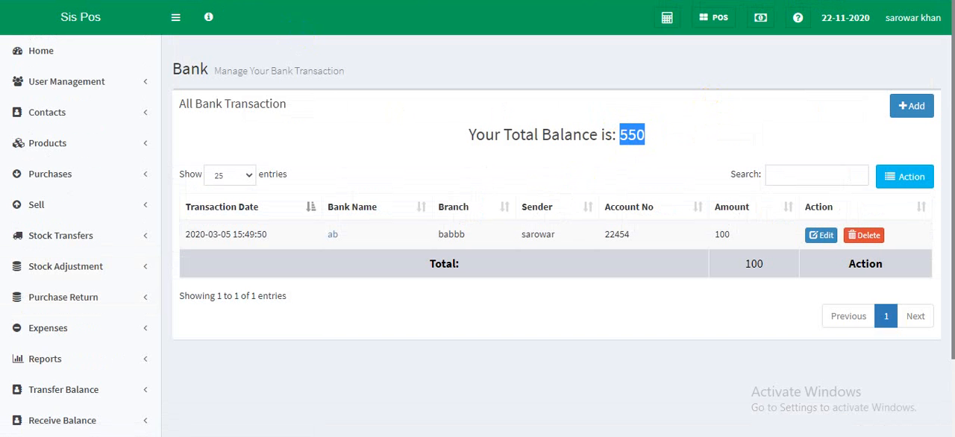
- Check the total cash in the POS terminal's register details against the bank page's balance, and return to the bank transactions
key(ctrl+Tab)
click(721, 13)
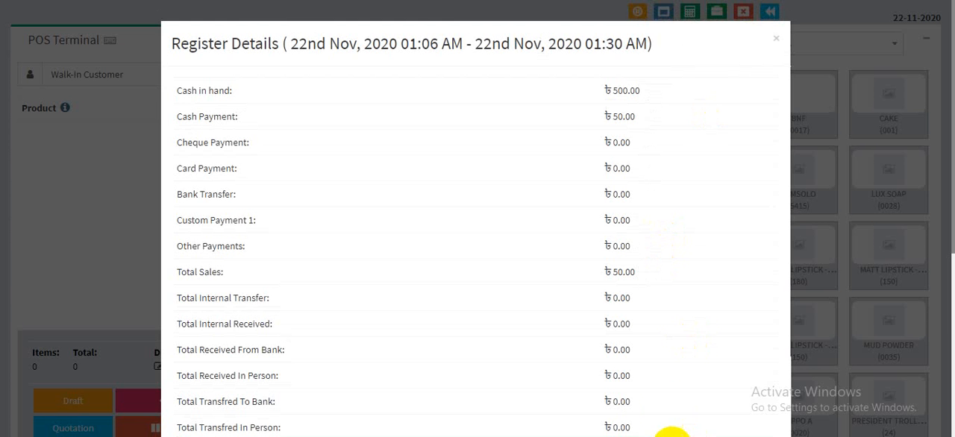
scroll(640, 386, down, 3)
scroll(639, 385, down, 1)
double_click(630, 340)
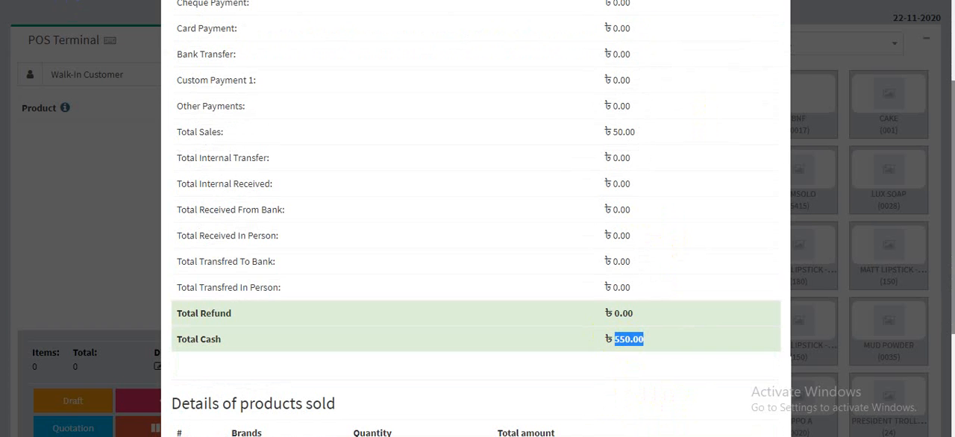
key(ctrl+Tab)
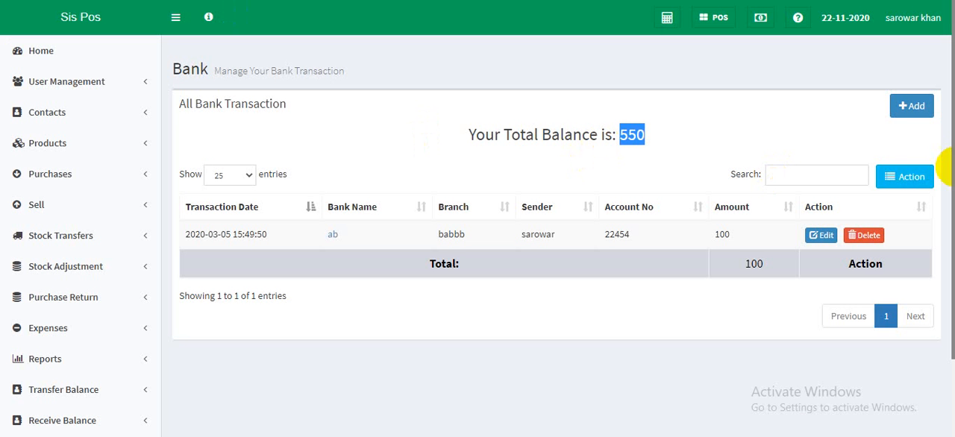
- Start a new balance transfer to bank with bank name ab bank and branch dhaka
click(897, 105)
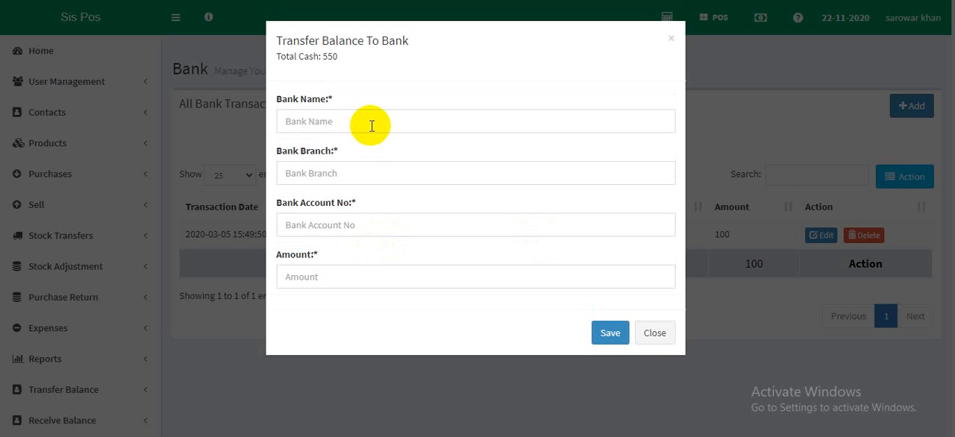
click(371, 126)
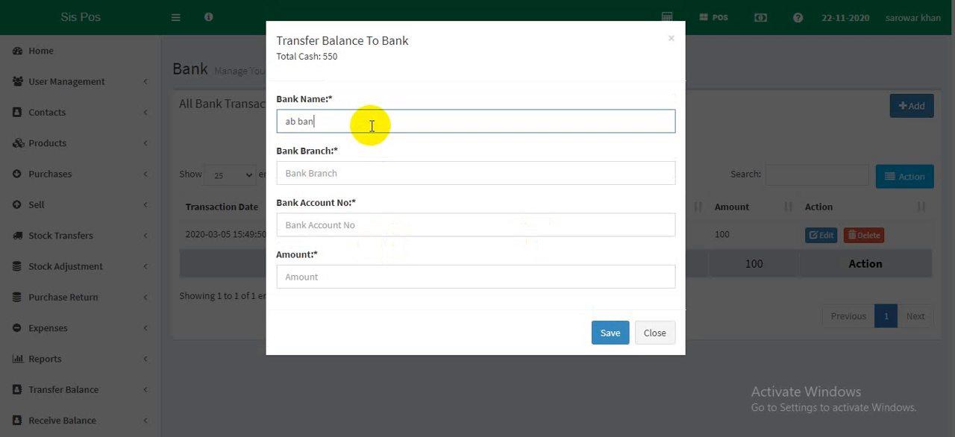
text(ab bank)
click(359, 168)
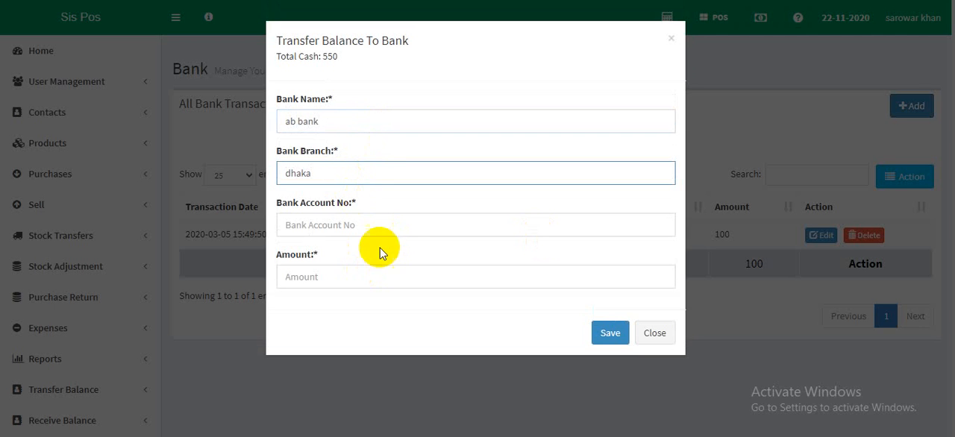
drag(386, 243, 397, 200)
- Enter the bank account number, set the transfer amount to 30, and save the balance transfer
click(391, 226)
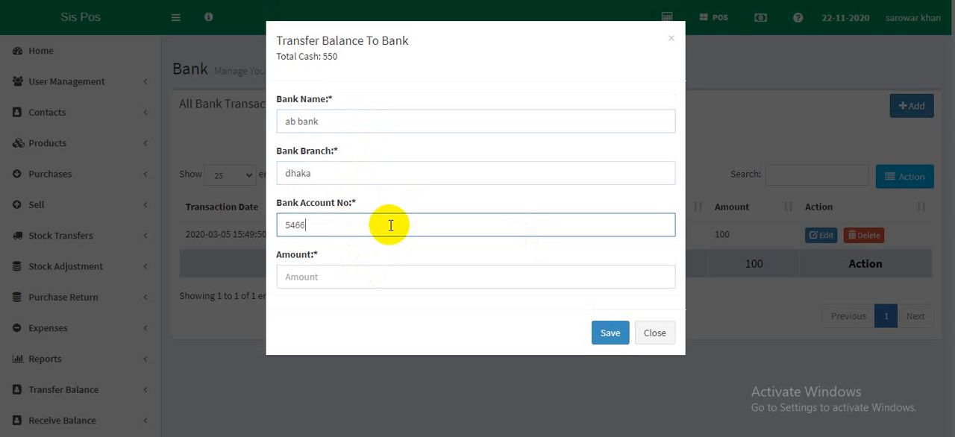
click(360, 276)
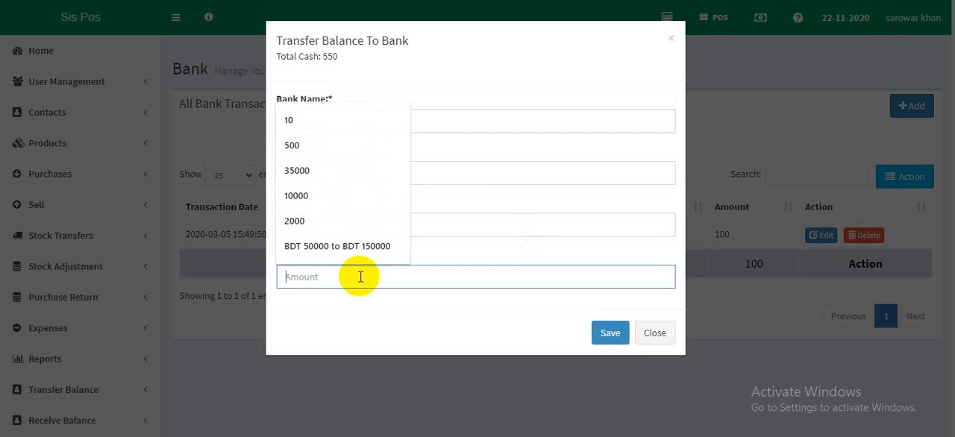
text(30)
click(608, 333)
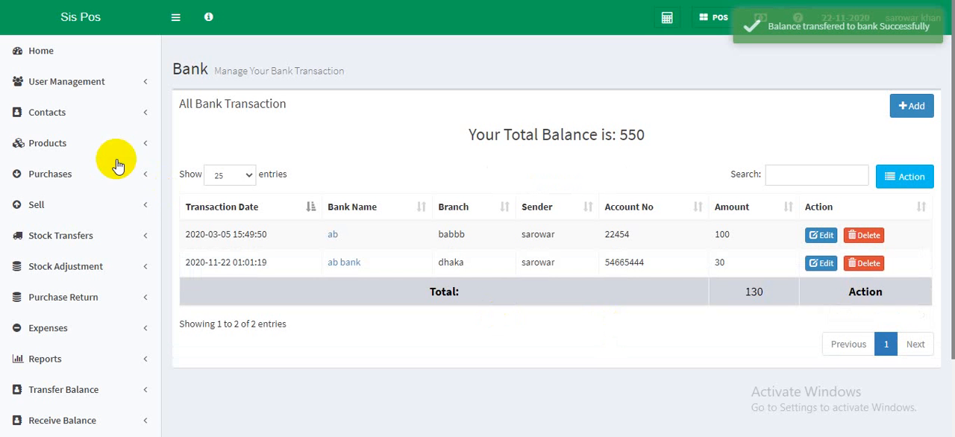
- Reload the bank transactions page and compare its total balance with the total cash in the refreshed POS register details
click(41, 51)
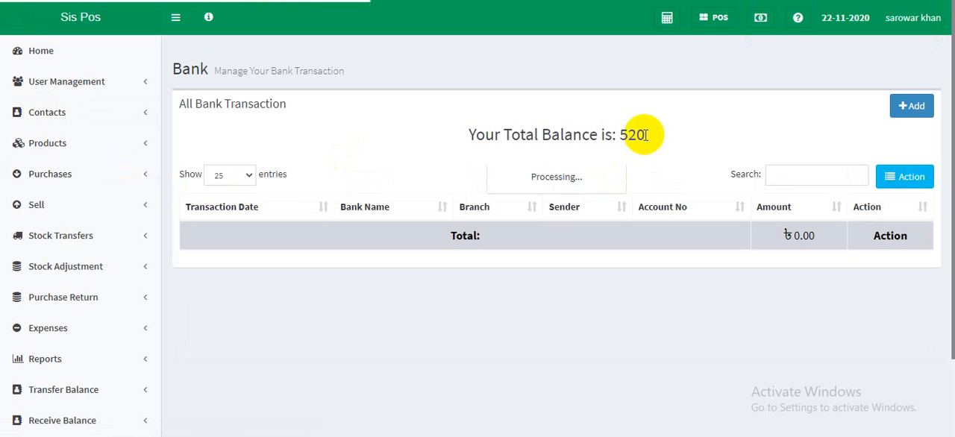
double_click(645, 135)
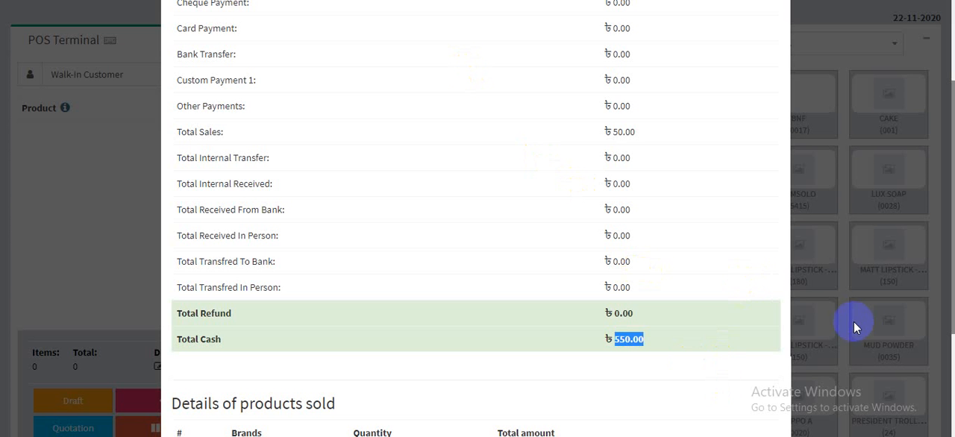
click(854, 327)
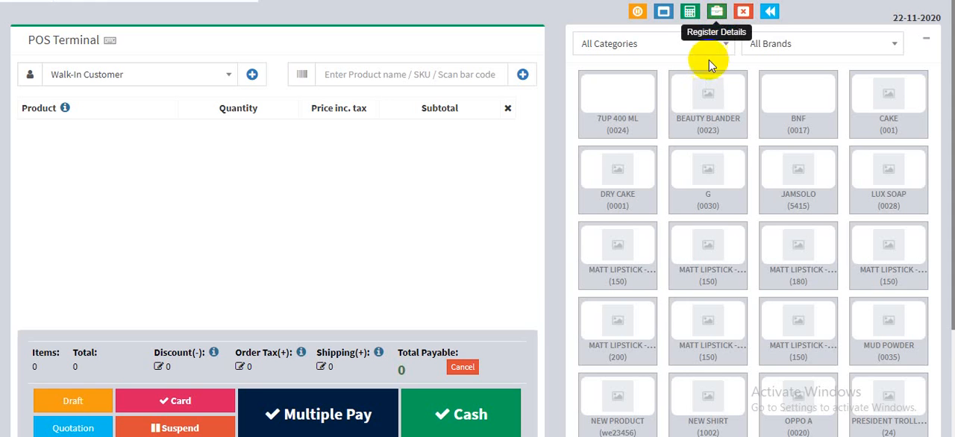
scroll(683, 299, down, 3)
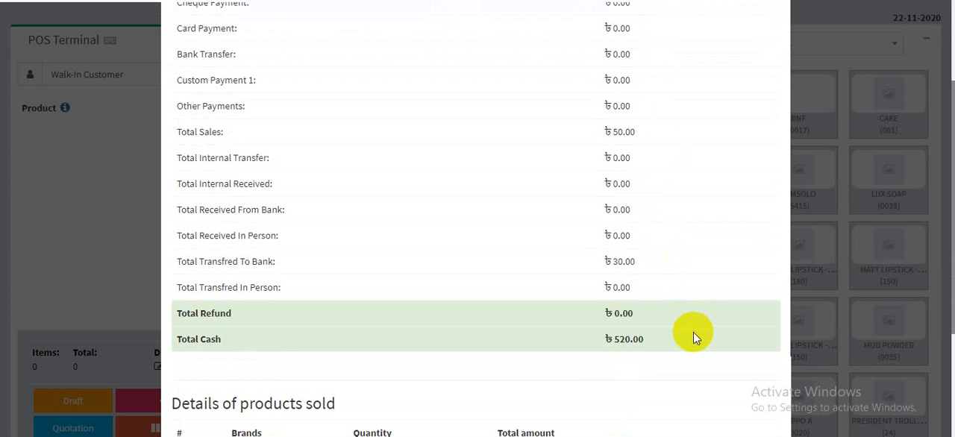
- Close the register details and open the page of balances received from banks
double_click(626, 341)
click(828, 324)
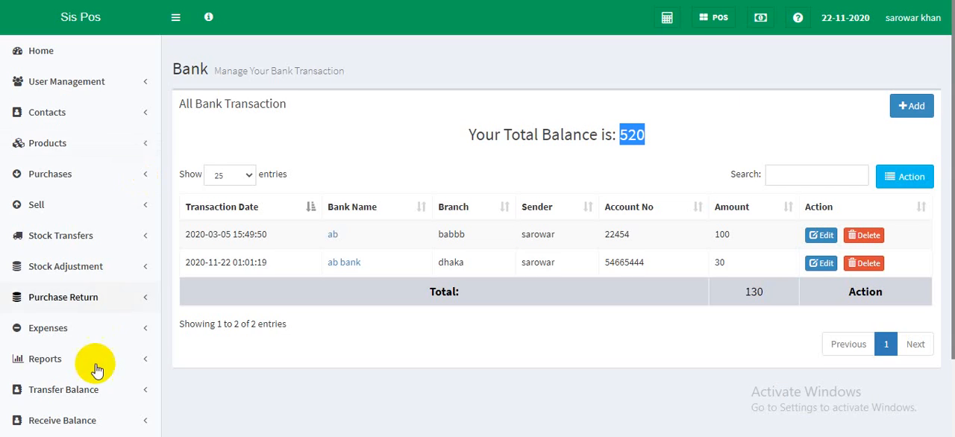
scroll(105, 364, down, 3)
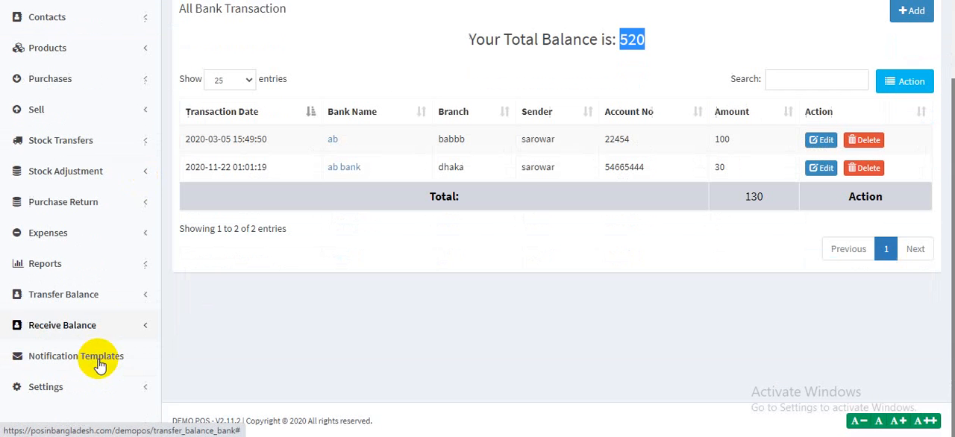
click(82, 309)
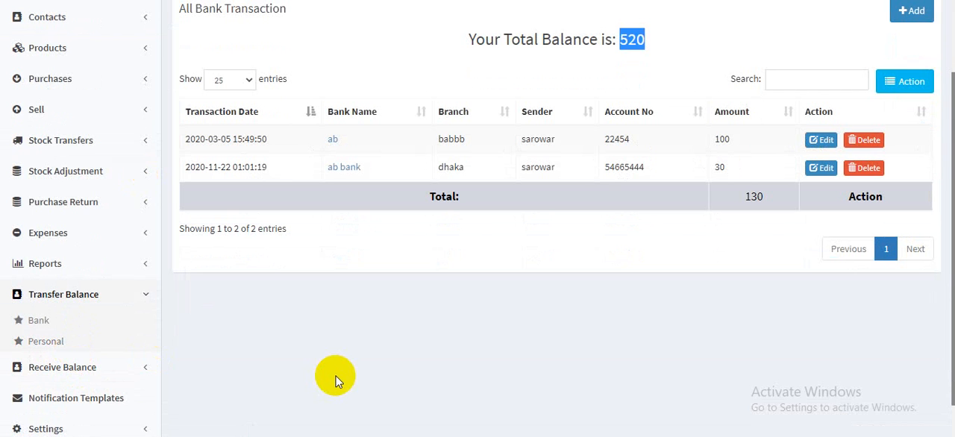
click(50, 373)
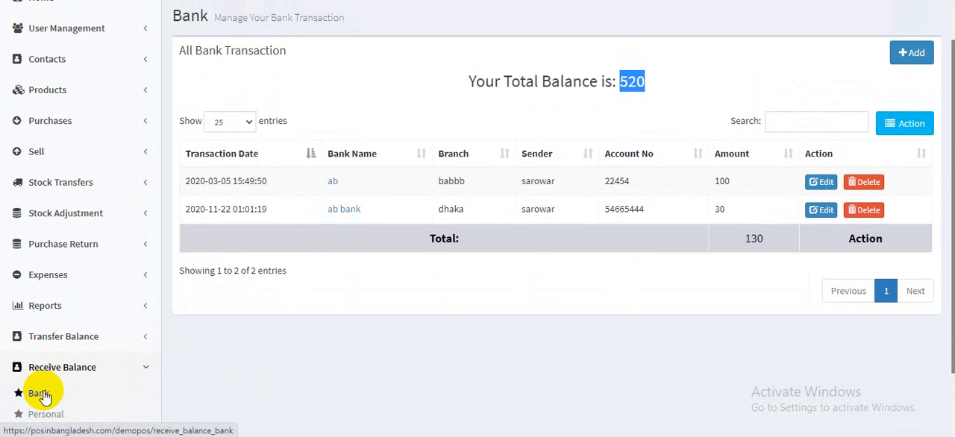
click(41, 394)
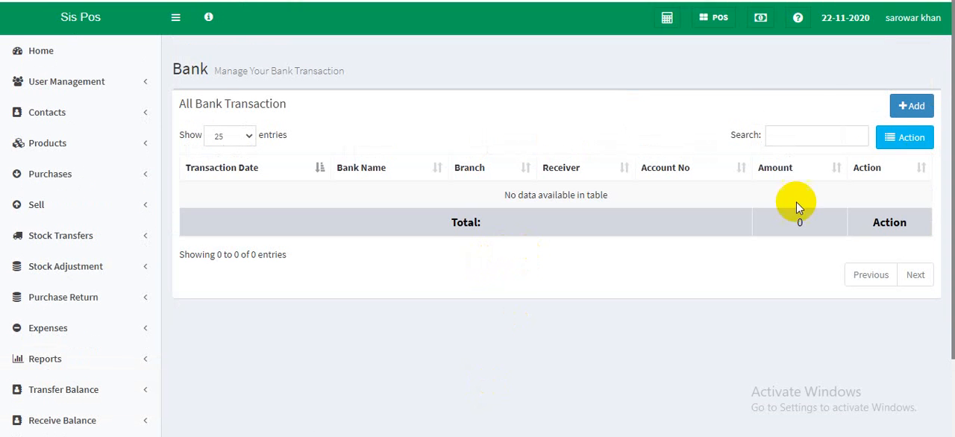
- Start a new balance receipt from bank with bank name ab bank and branch dhaka
click(912, 107)
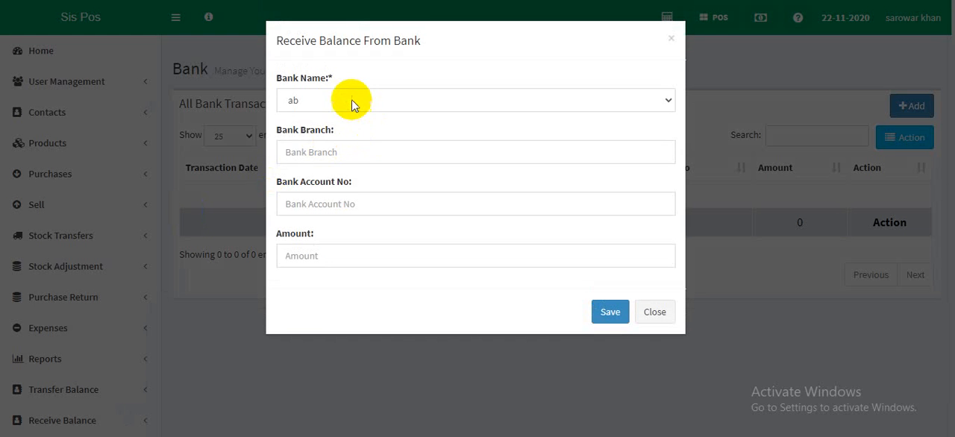
click(352, 101)
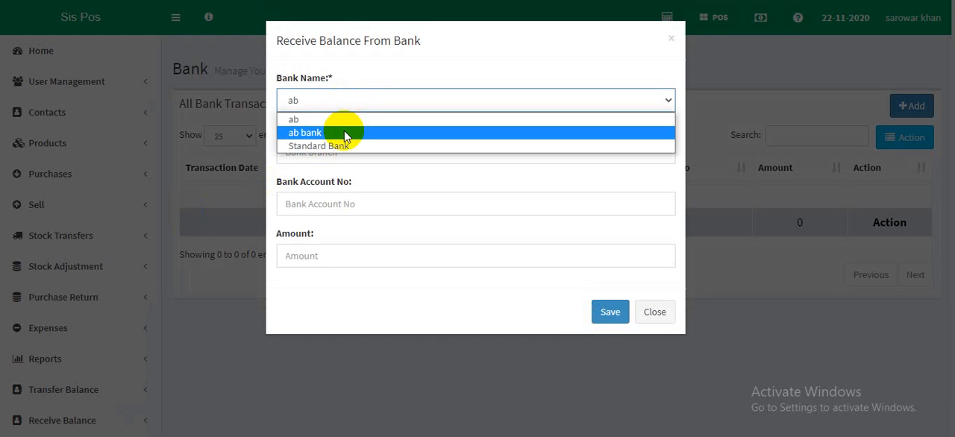
click(345, 133)
click(344, 146)
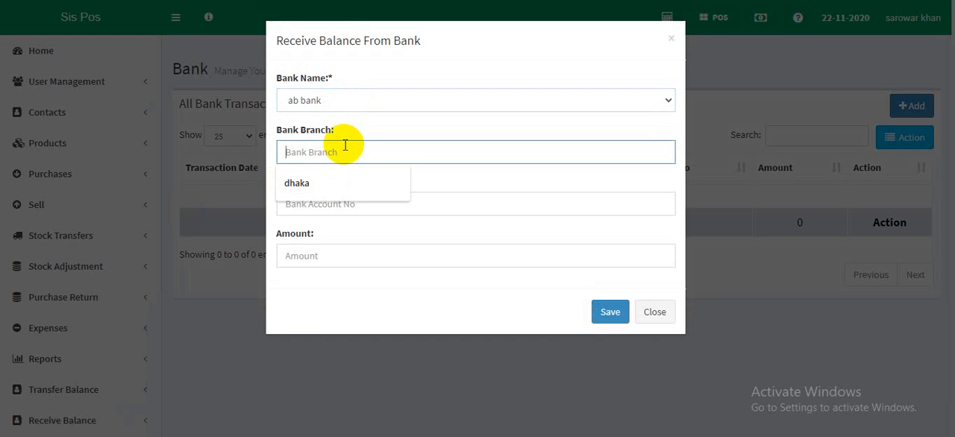
click(329, 183)
- Enter the bank account number, set the received amount to 100, and try to save the balance receipt
click(328, 202)
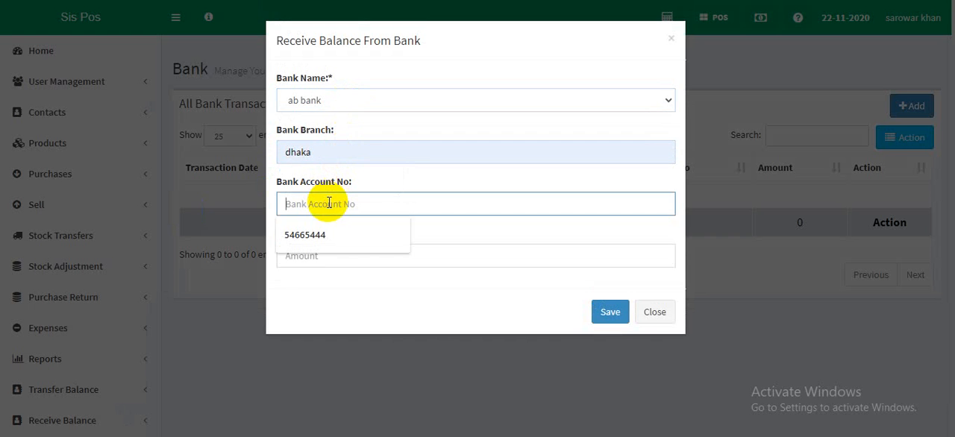
click(324, 232)
click(322, 248)
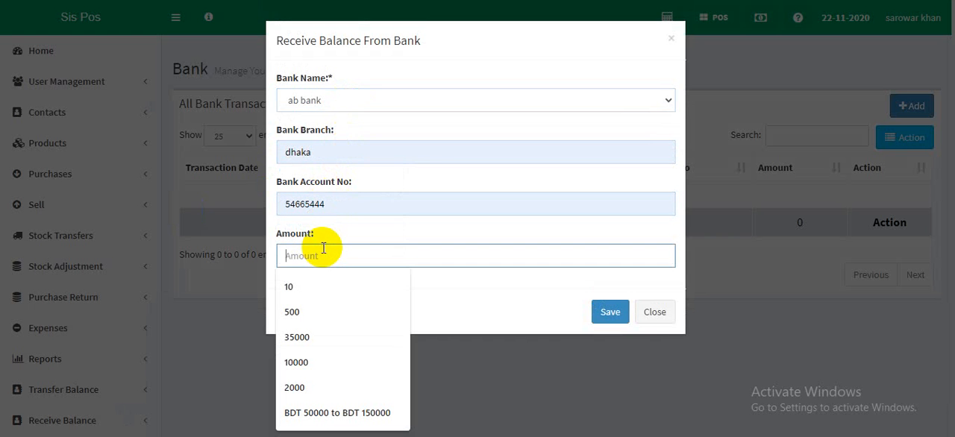
text(100)
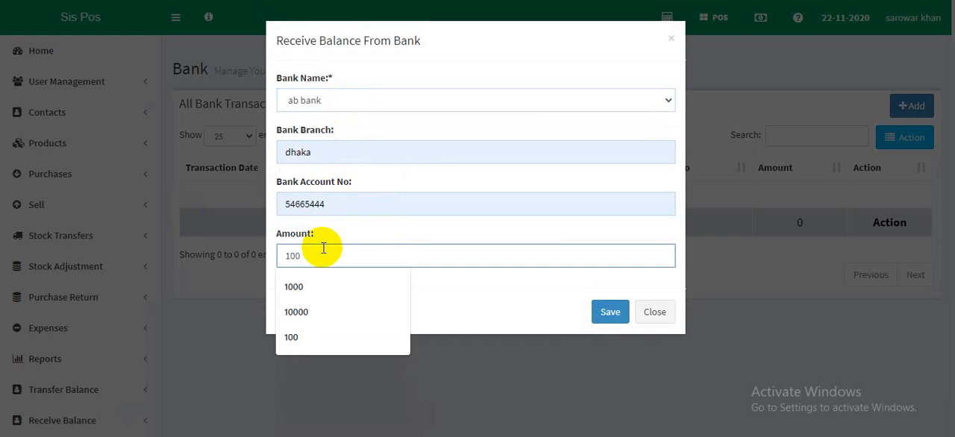
click(604, 313)
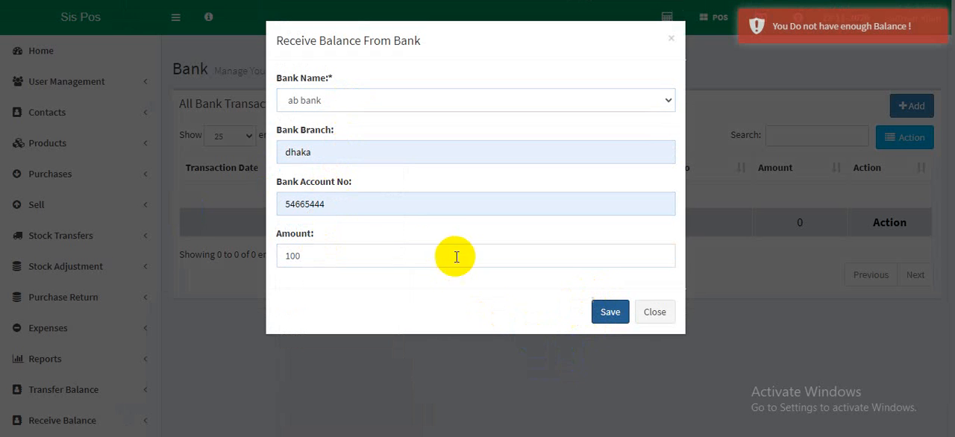
- Change the received amount to 20 and save the balance receipt
double_click(423, 254)
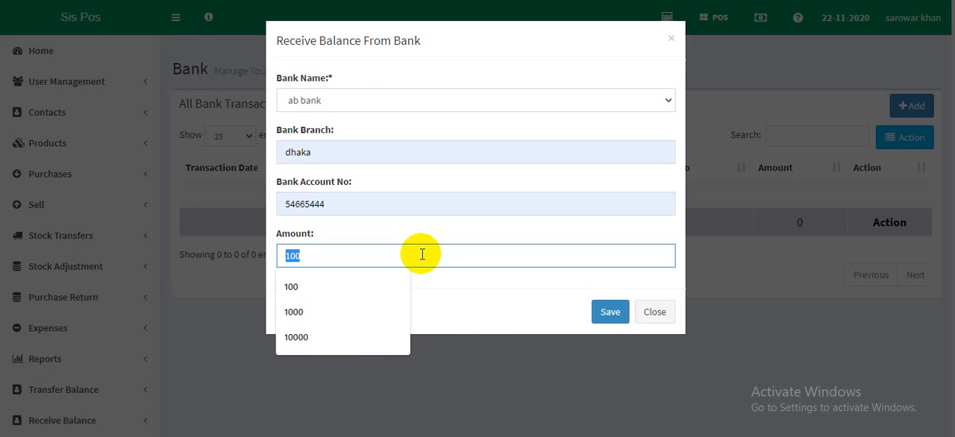
text(2)
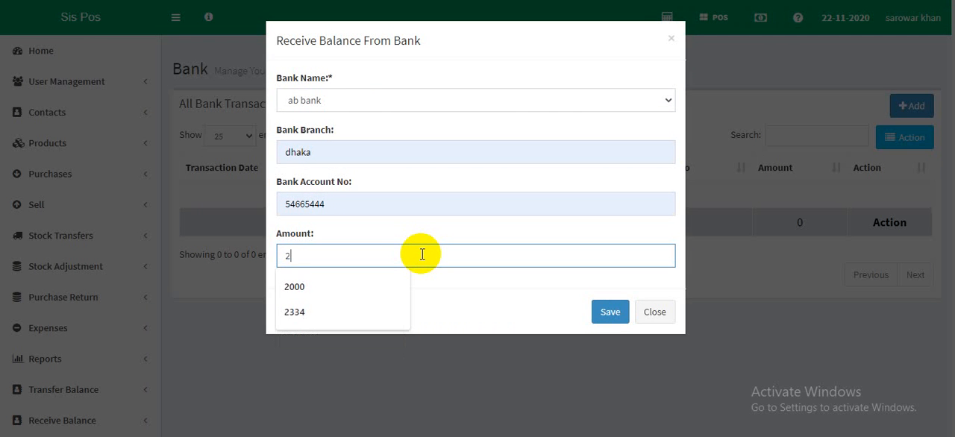
text(0)
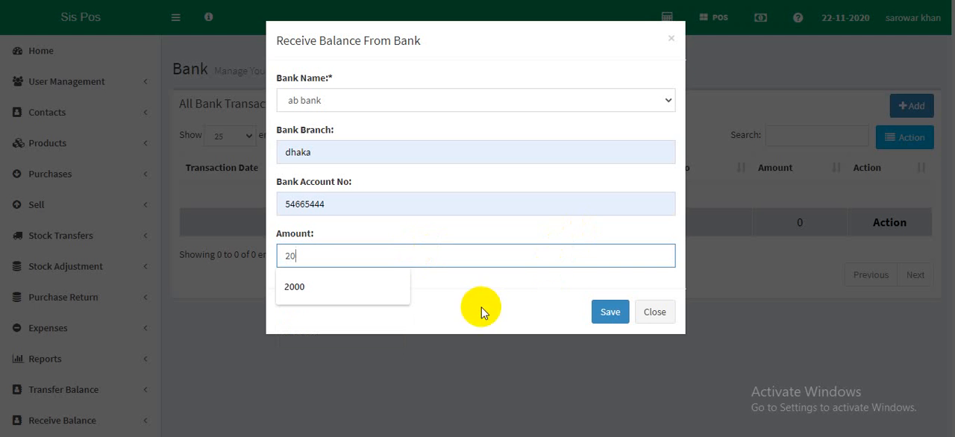
click(595, 315)
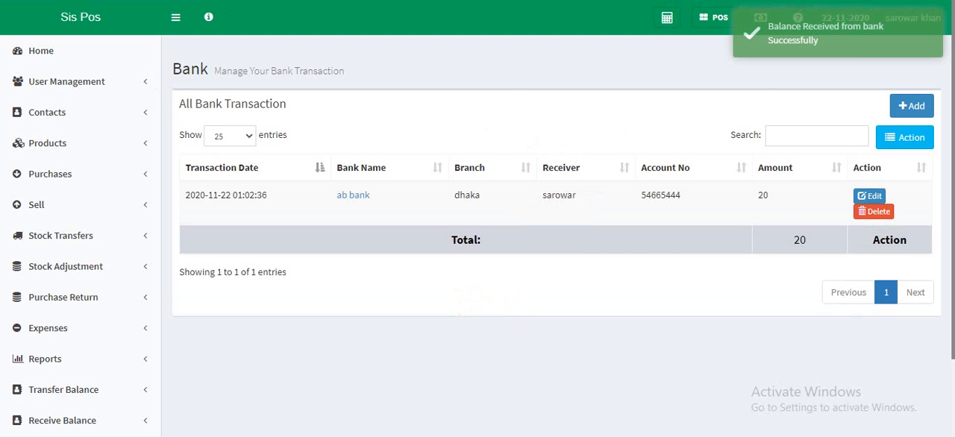
- Check the total cash, total received from bank and total transferred to bank in the POS register details, and close them
click(714, 17)
click(717, 13)
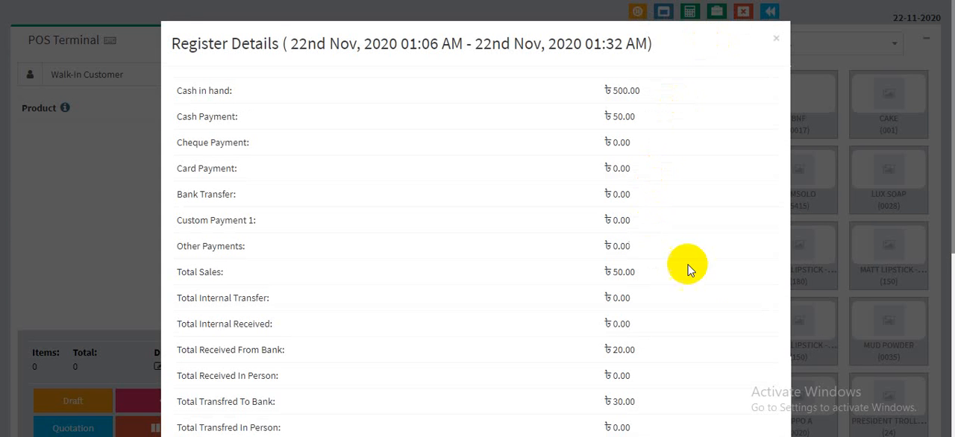
scroll(707, 284, down, 3)
scroll(707, 282, down, 1)
double_click(625, 270)
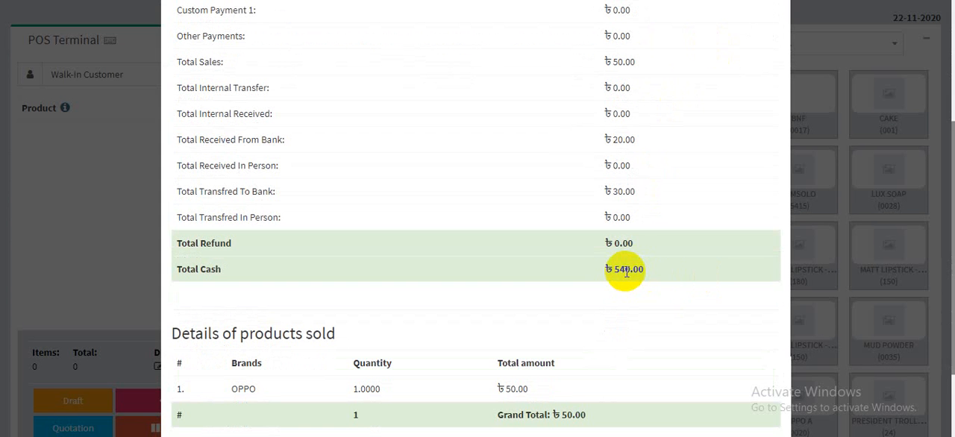
drag(285, 139, 179, 140)
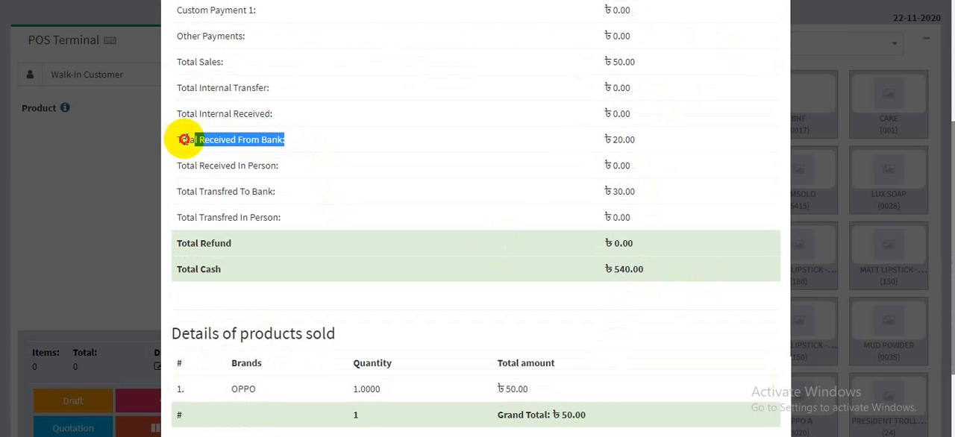
double_click(619, 139)
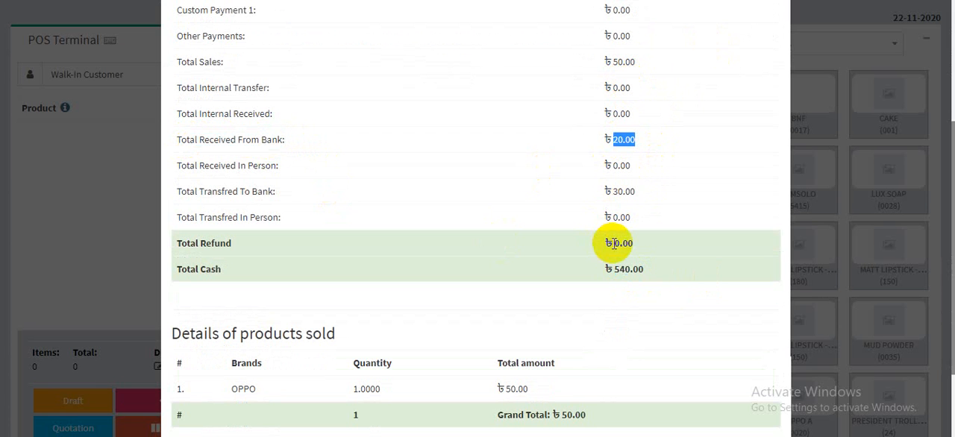
double_click(625, 192)
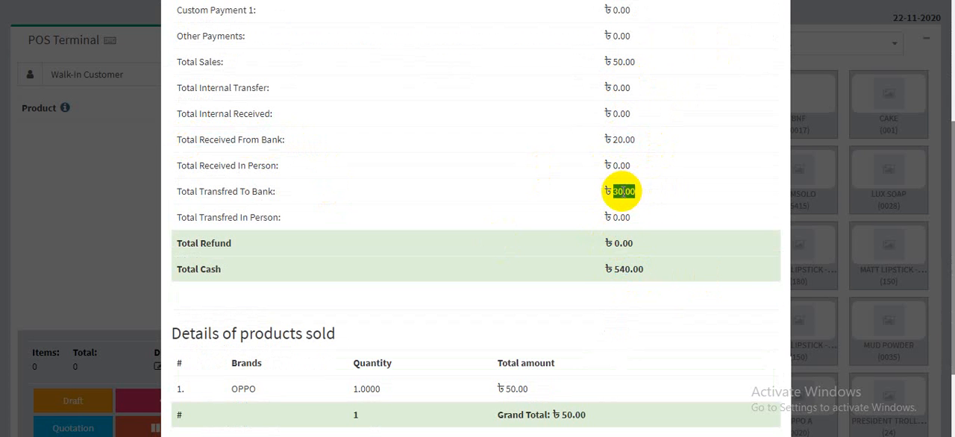
scroll(665, 291, down, 2)
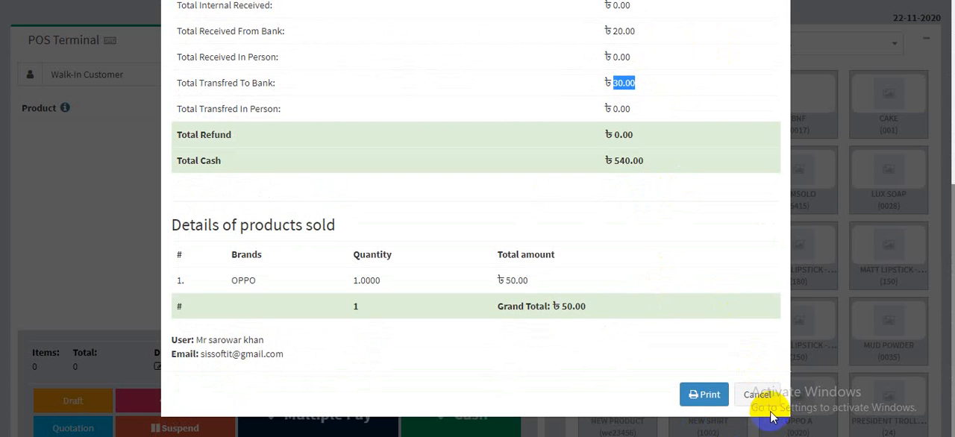
click(752, 396)
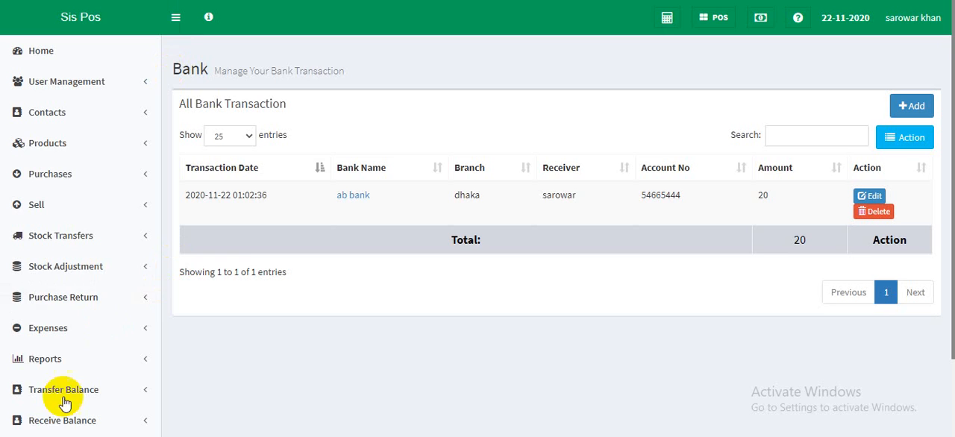
scroll(67, 380, down, 1)
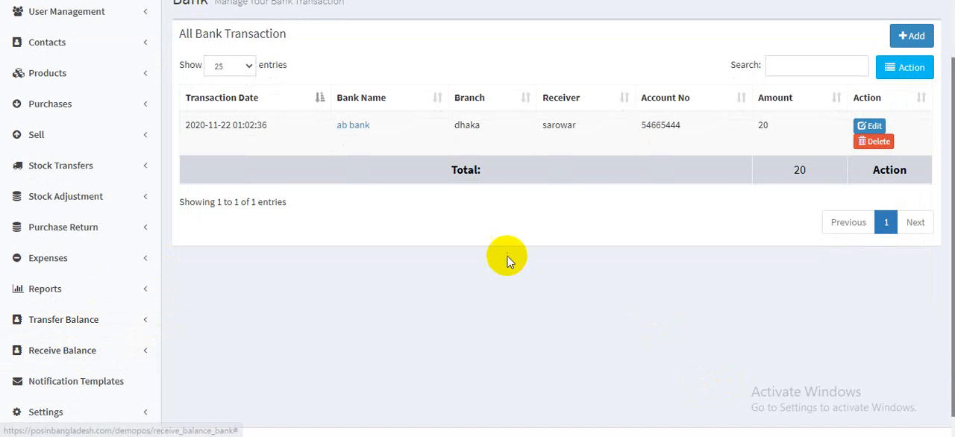
scroll(504, 257, up, 1)
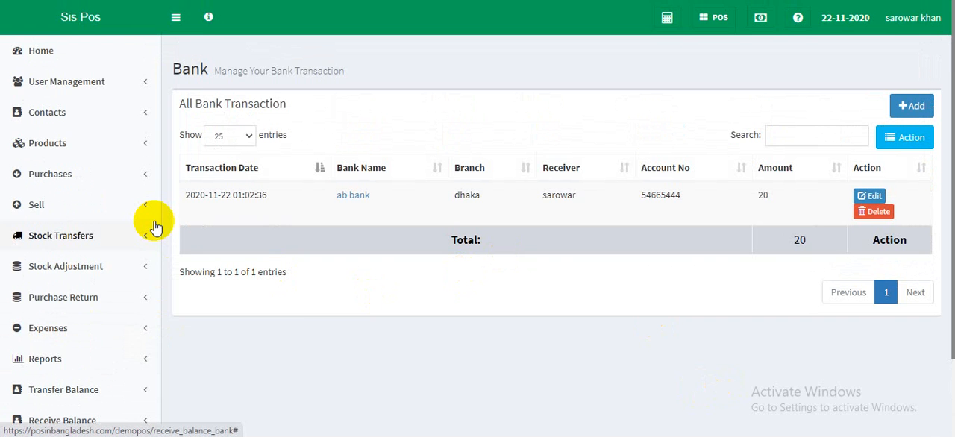
scroll(90, 228, down, 1)
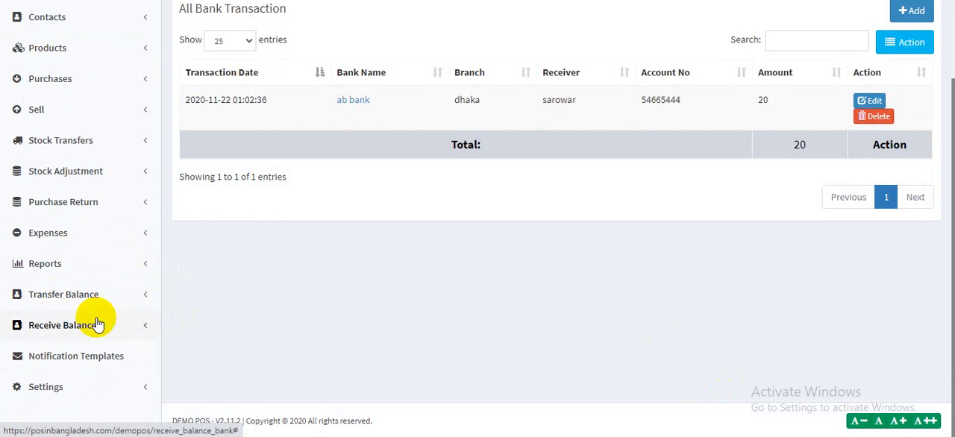